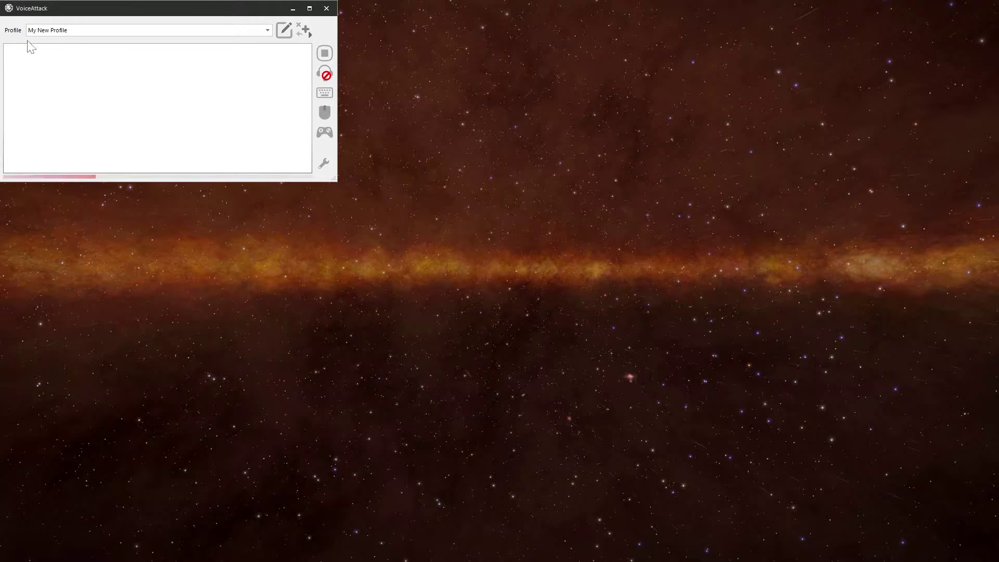
- Review the profile list and My New Profile's command list and general options, leaving the profile editor without changes
left_click(269, 32)
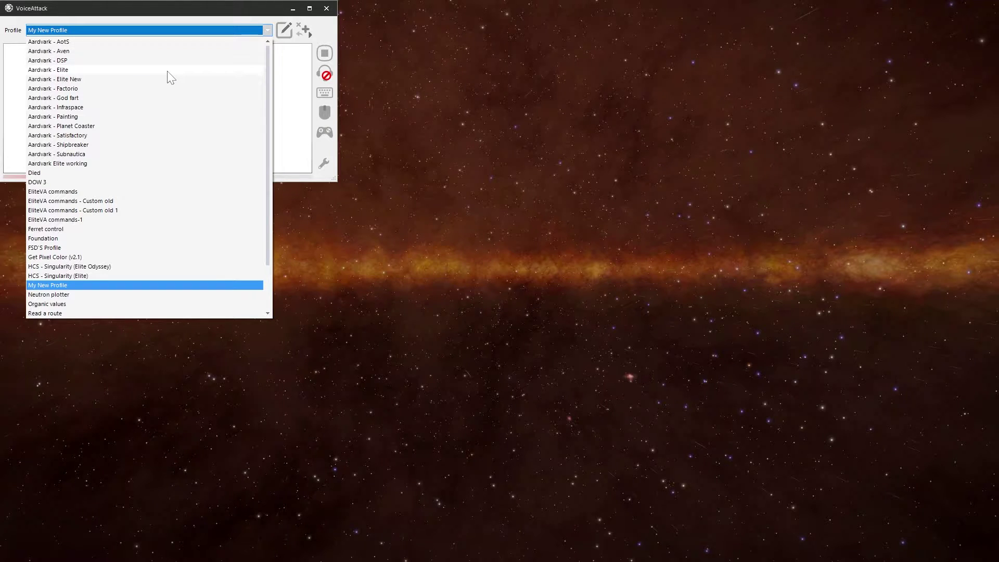
left_click(201, 13)
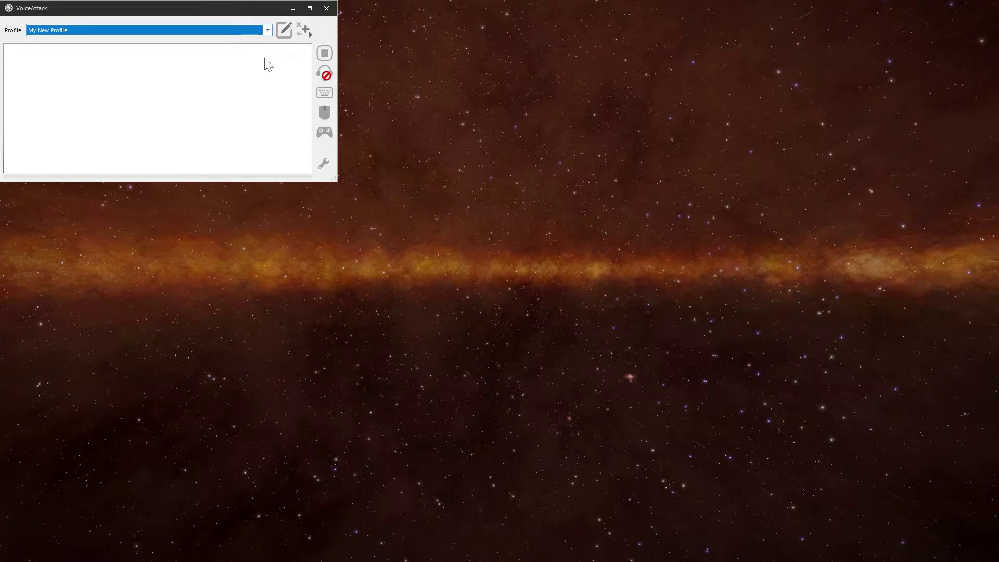
left_click(285, 33)
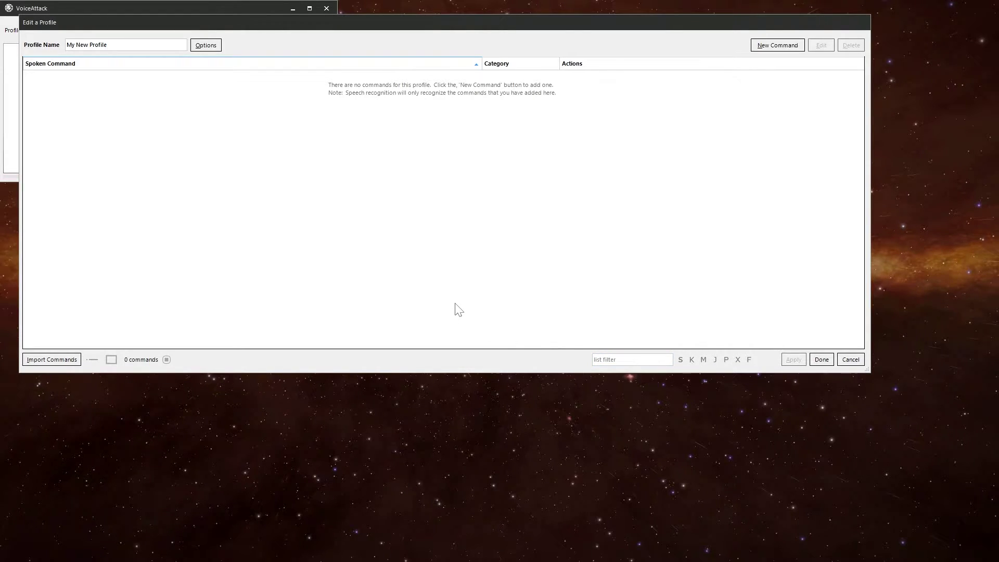
left_click(206, 46)
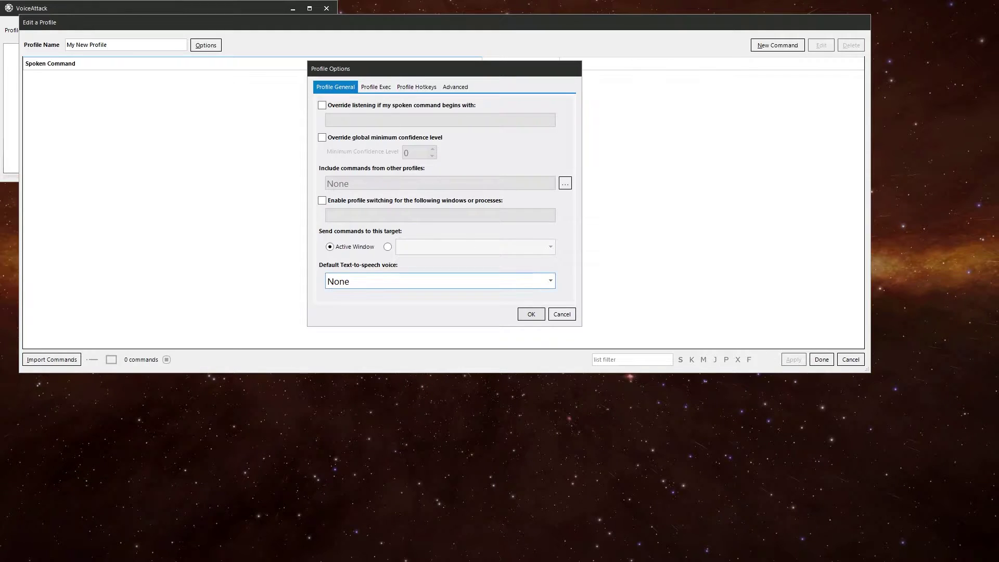
left_click(569, 315)
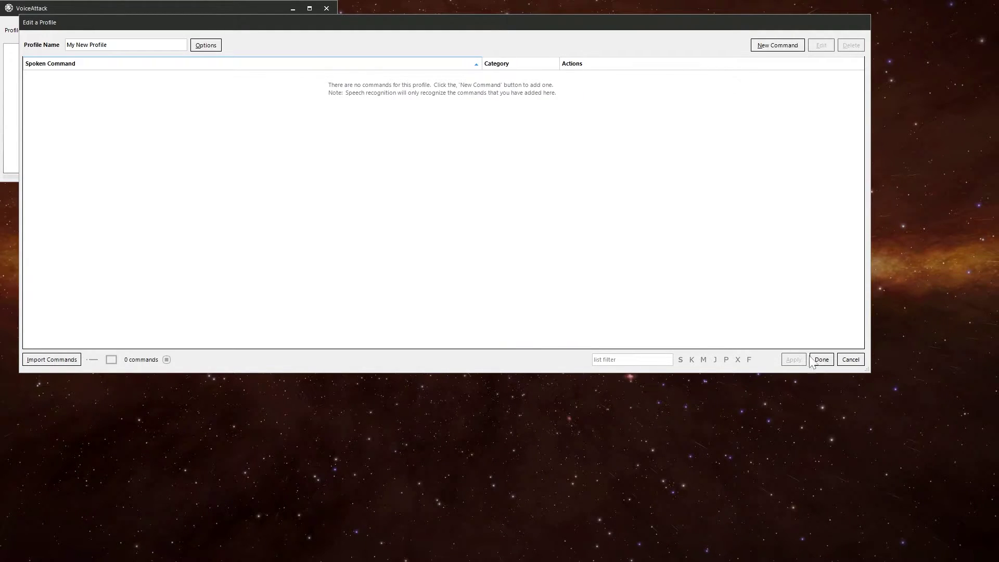
left_click(850, 359)
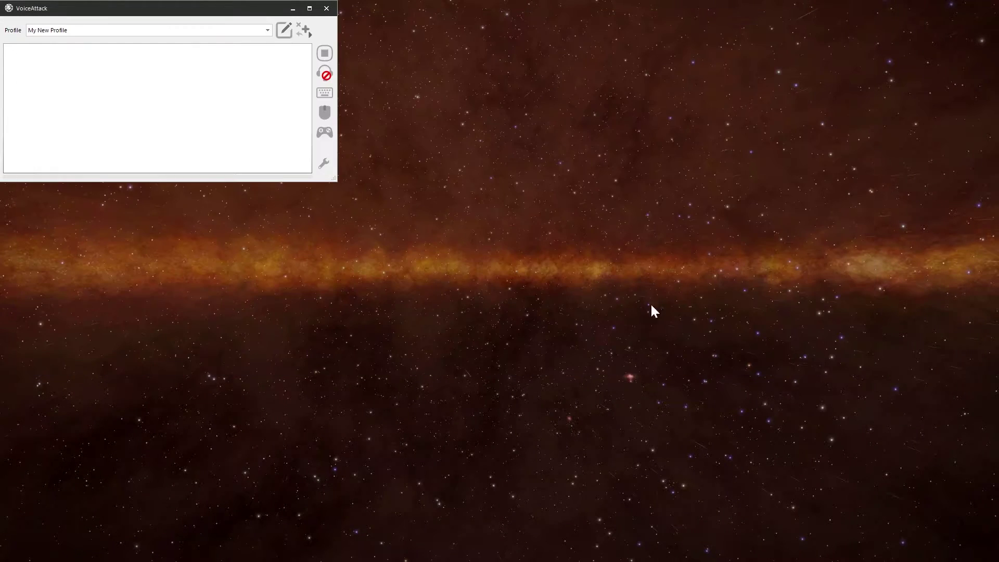
- Stop all running commands, and enable listening to test how speech is logged before suspending it again
left_click(327, 54)
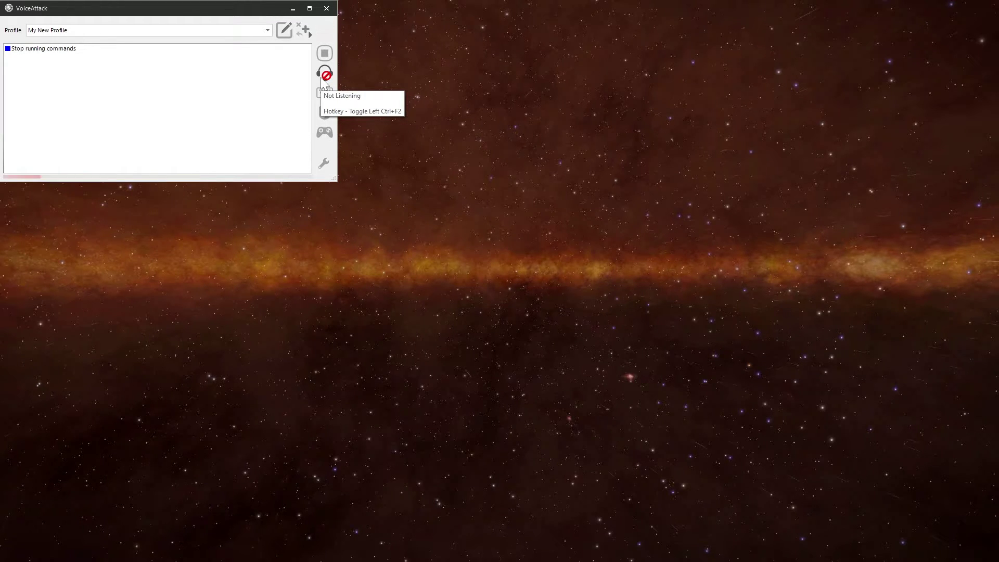
left_click(323, 77)
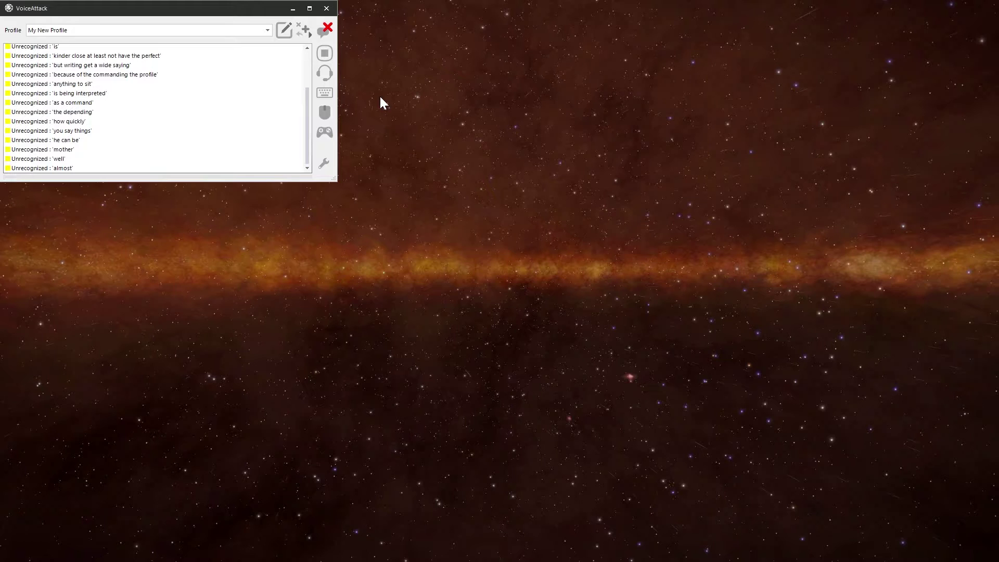
left_click(325, 73)
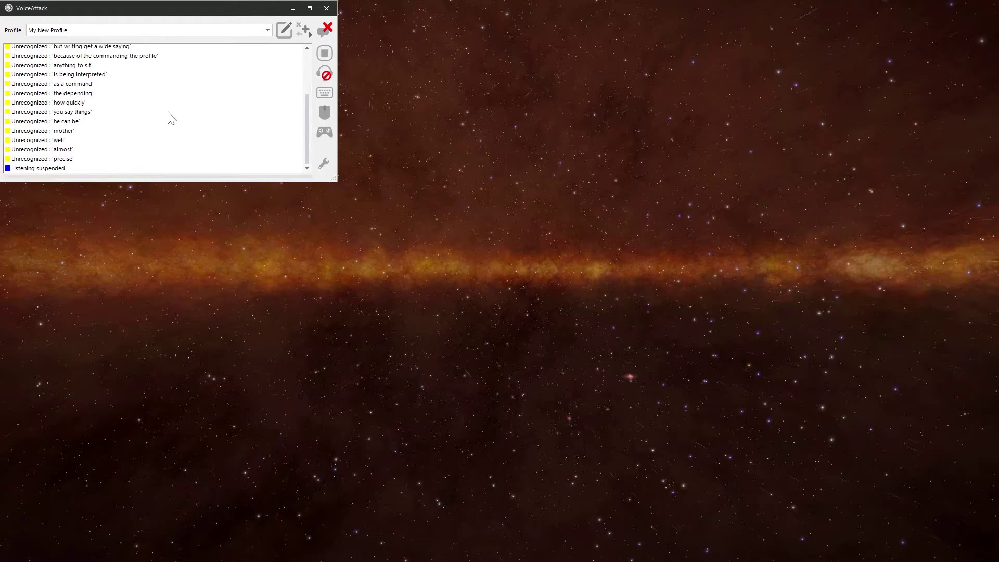
- Select several separate unrecognized entries in the log, and set the log to not show unrecognized items
right_click(174, 89)
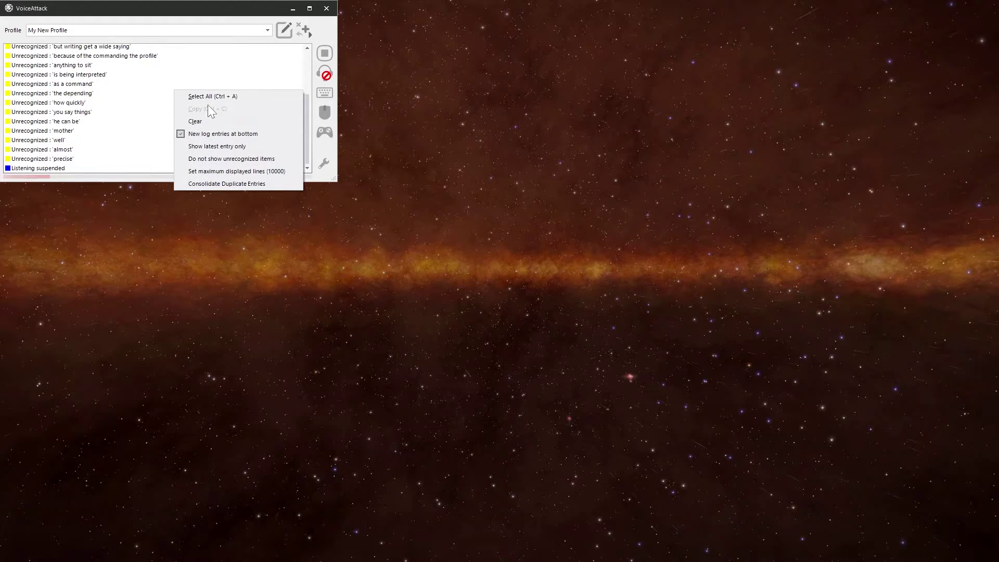
left_click(57, 102)
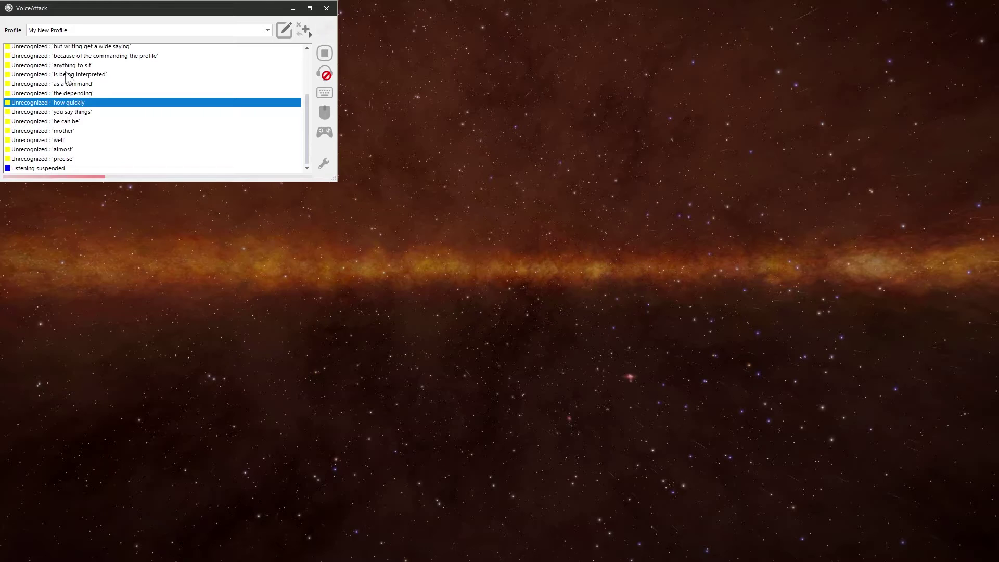
left_click(67, 56, "shift")
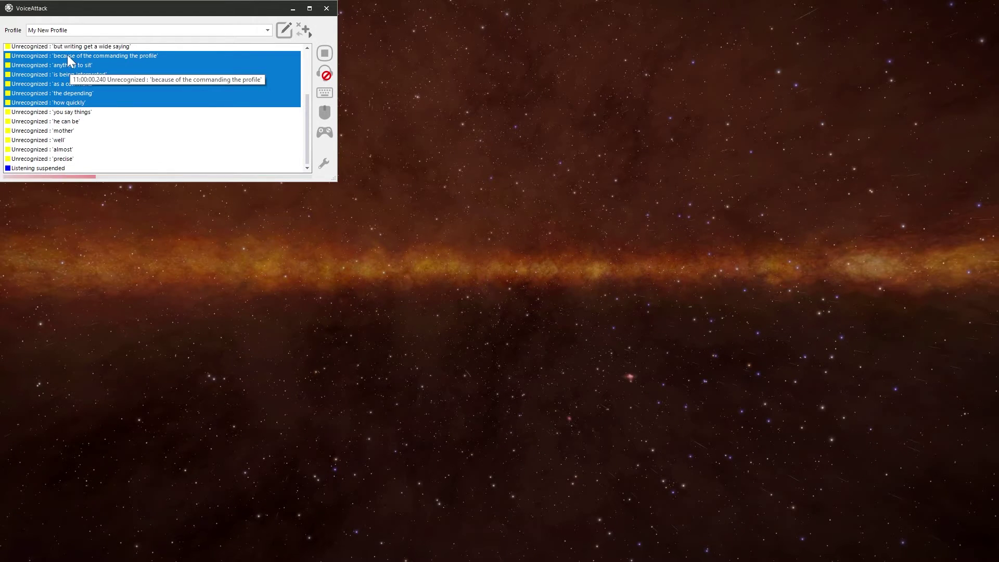
left_click(65, 123)
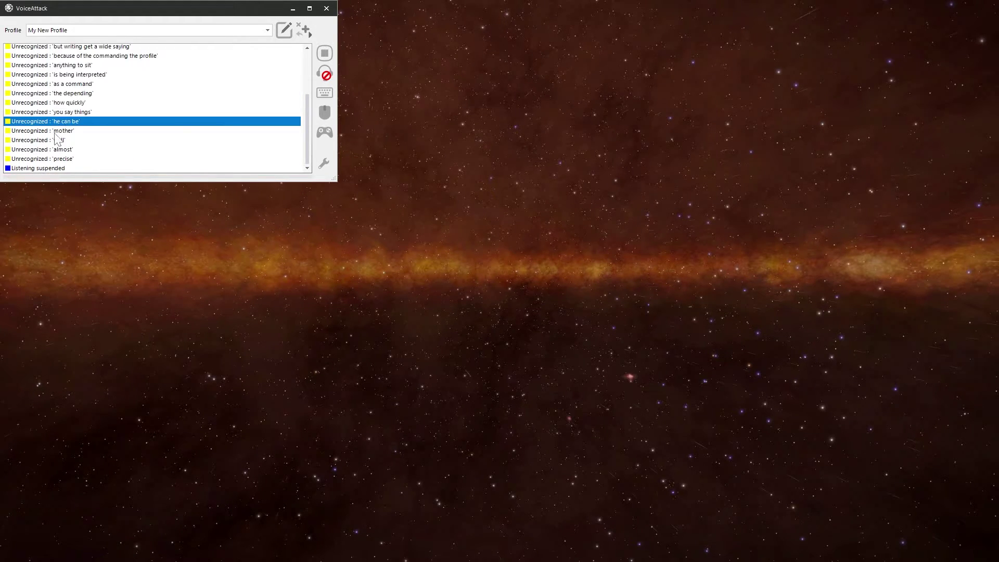
left_click(71, 85, "ctrl")
left_click(73, 55, "ctrl")
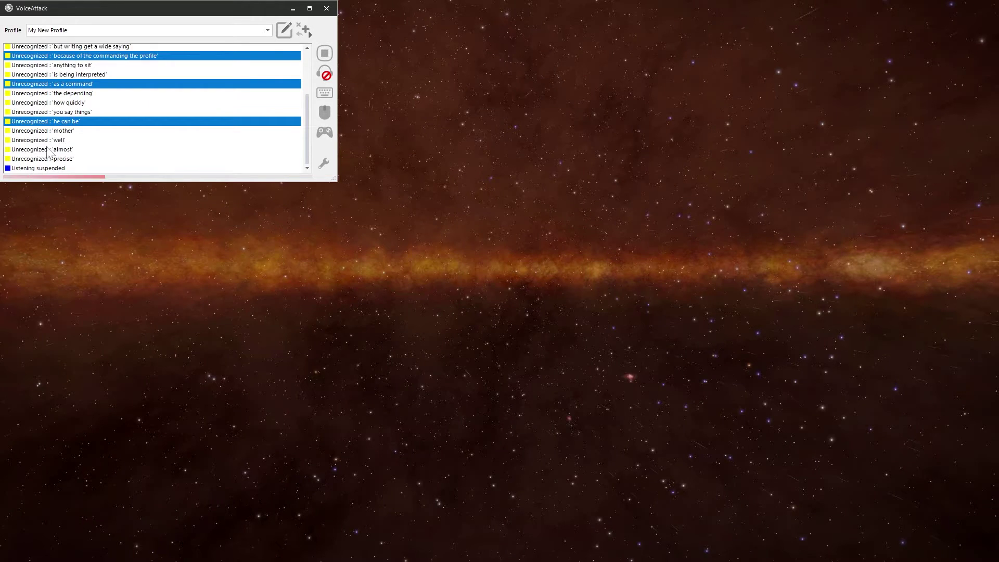
left_click(48, 150, "ctrl")
right_click(129, 123)
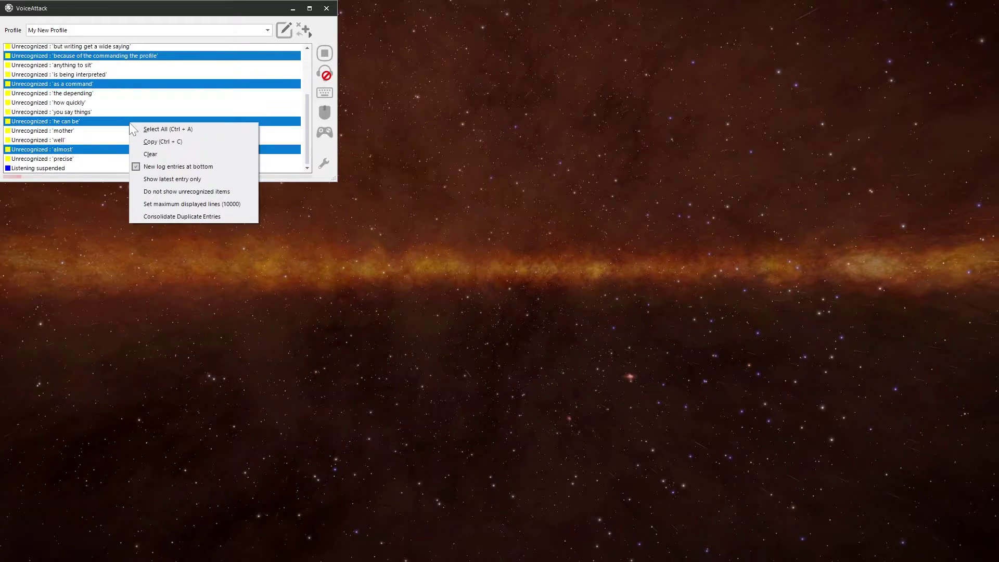
left_click(191, 192)
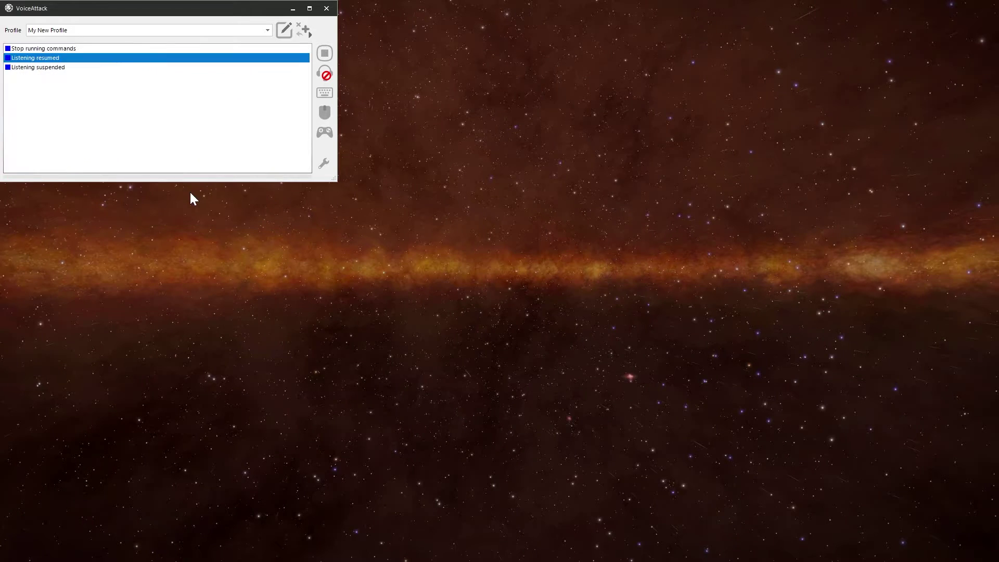
- Review the log display options, and switch listening on and off again to check the filtered log
right_click(172, 104)
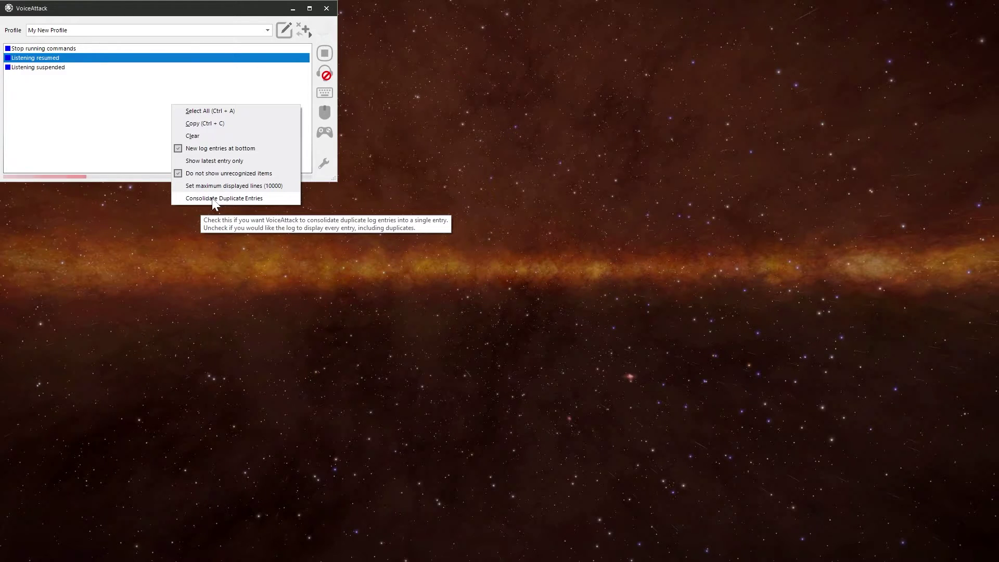
left_click(97, 70)
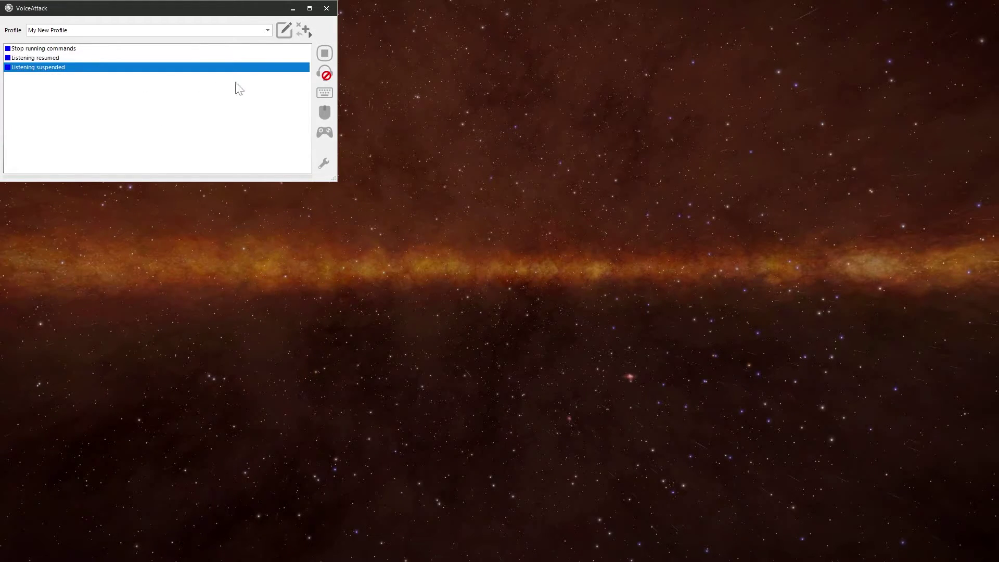
left_click(323, 77)
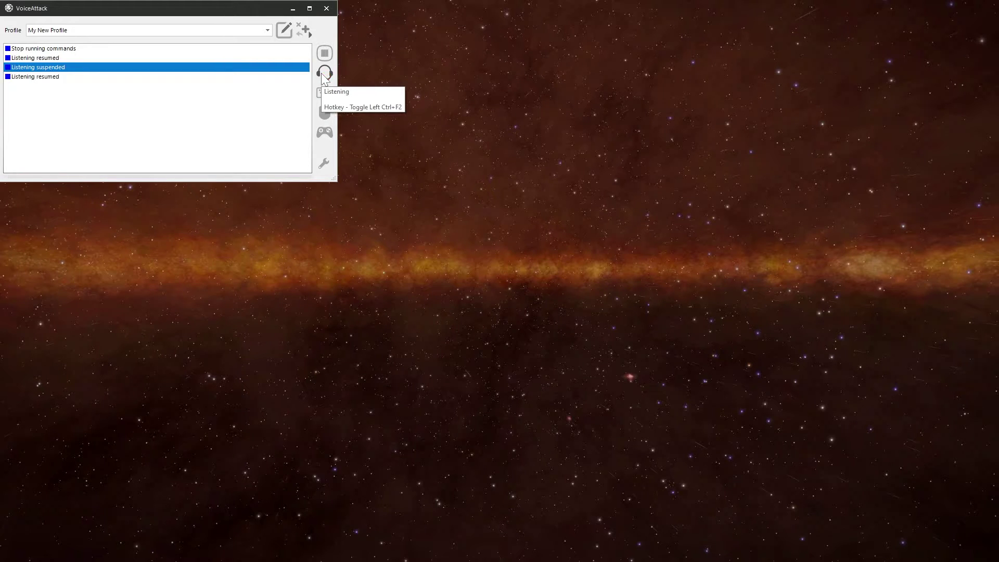
left_click(322, 77)
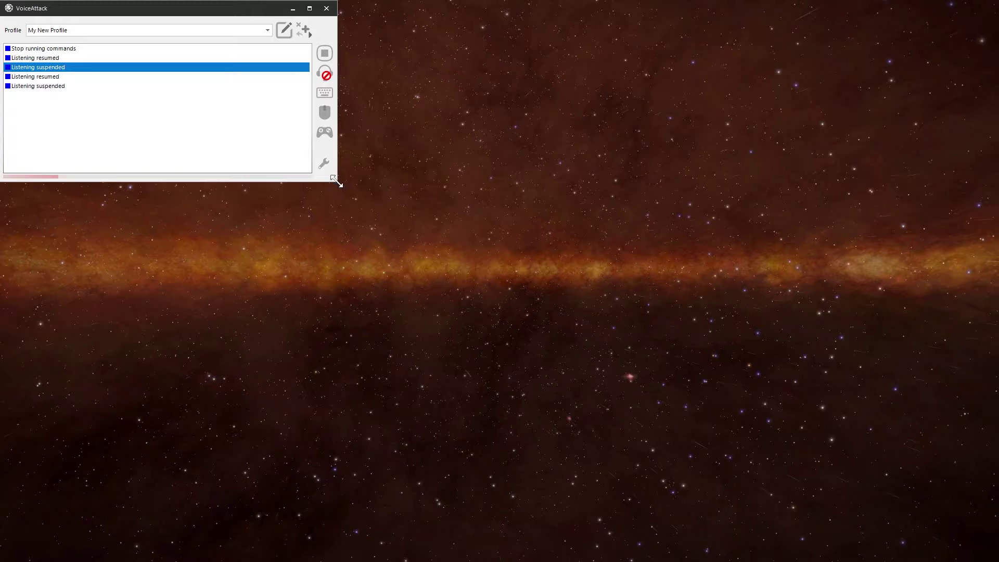
- Try resizing the main window, maximize it and restore it to its smaller size
left_click_drag(339, 183, 213, 91)
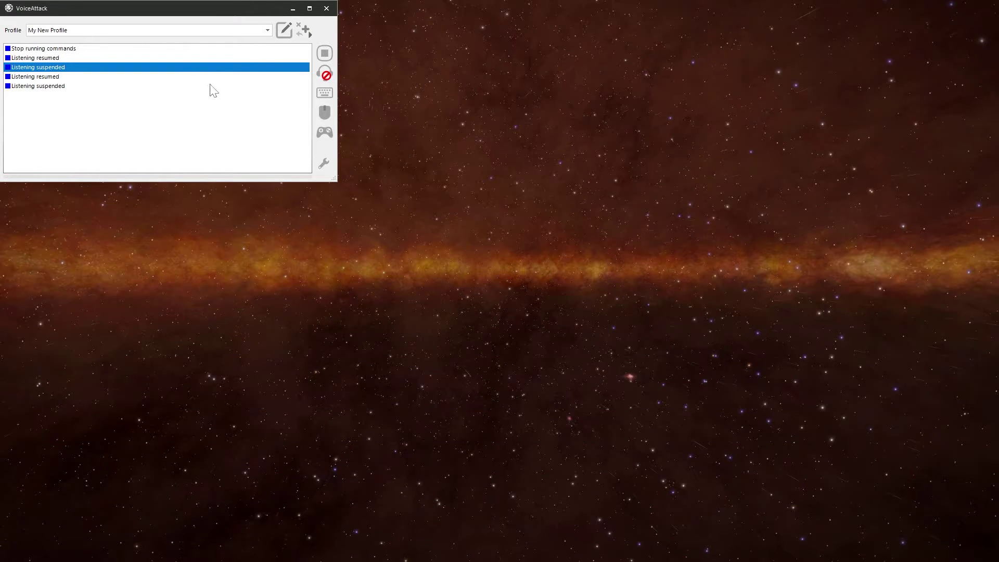
left_click(310, 8)
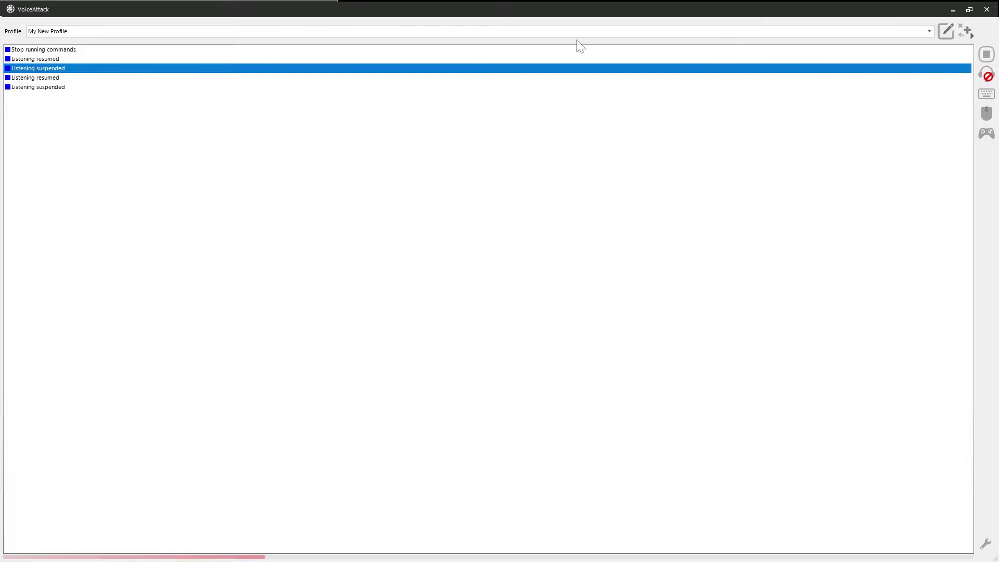
left_click(968, 9)
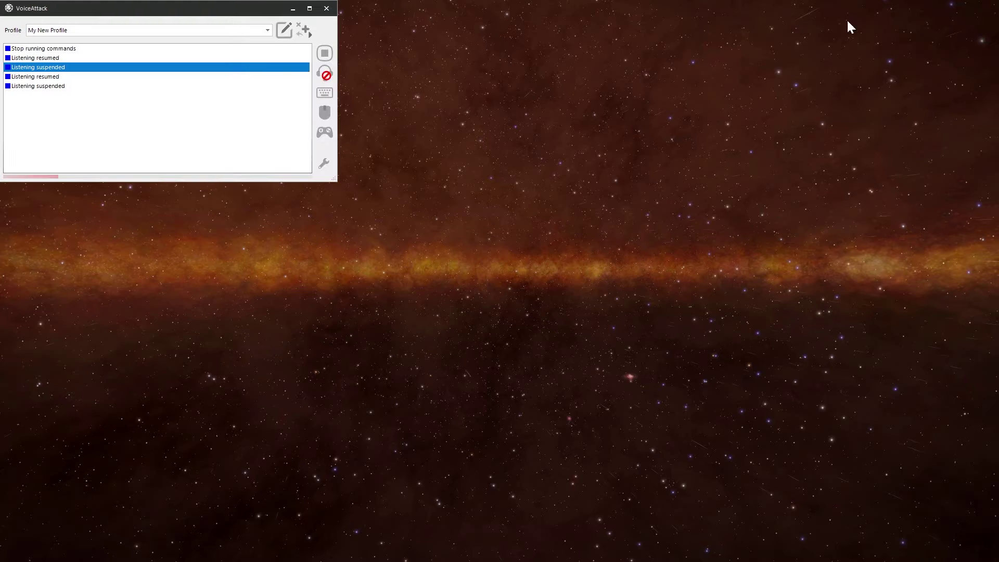
- Clear all entries from the log
right_click(133, 124)
left_click(122, 125)
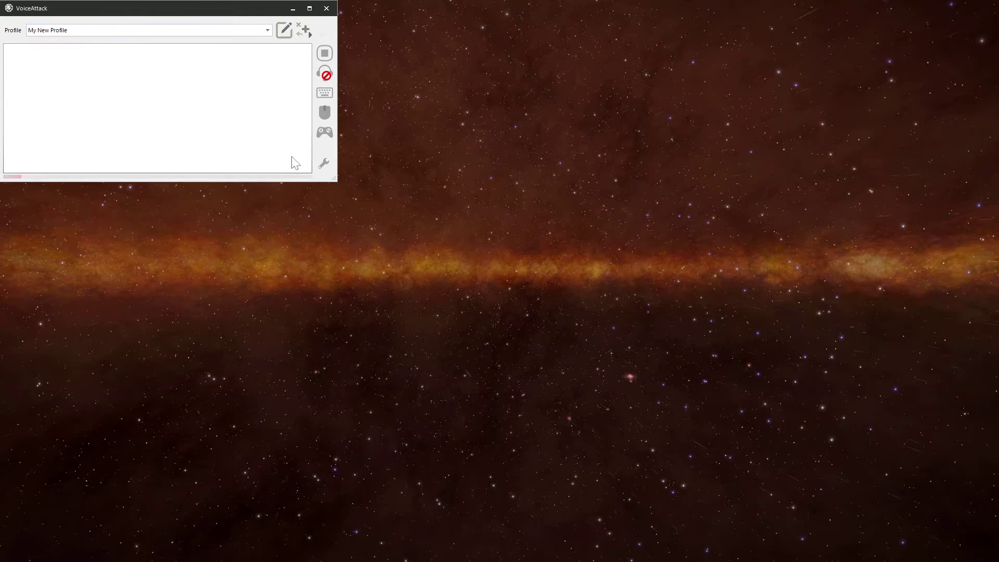
- Open the Recognition options and preview the Microphone Setup Wizard for the Other microphone type up to the placement advice, cancelling it there
left_click(322, 167)
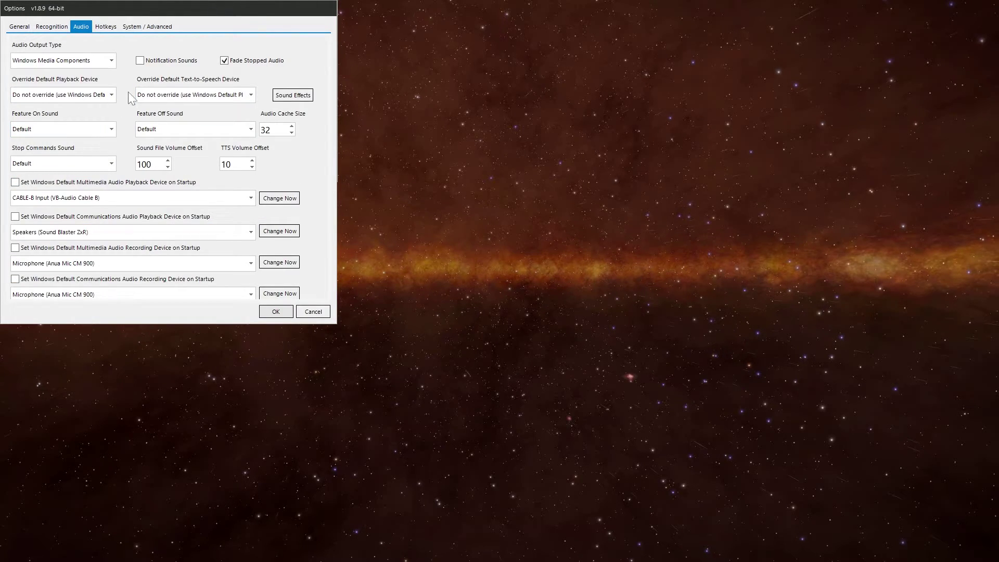
left_click(55, 26)
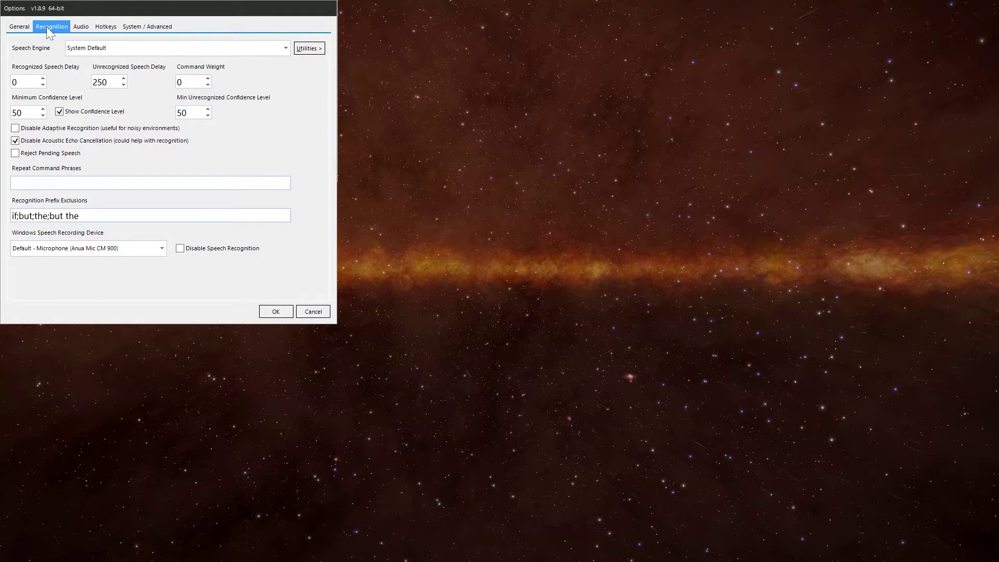
left_click(309, 50)
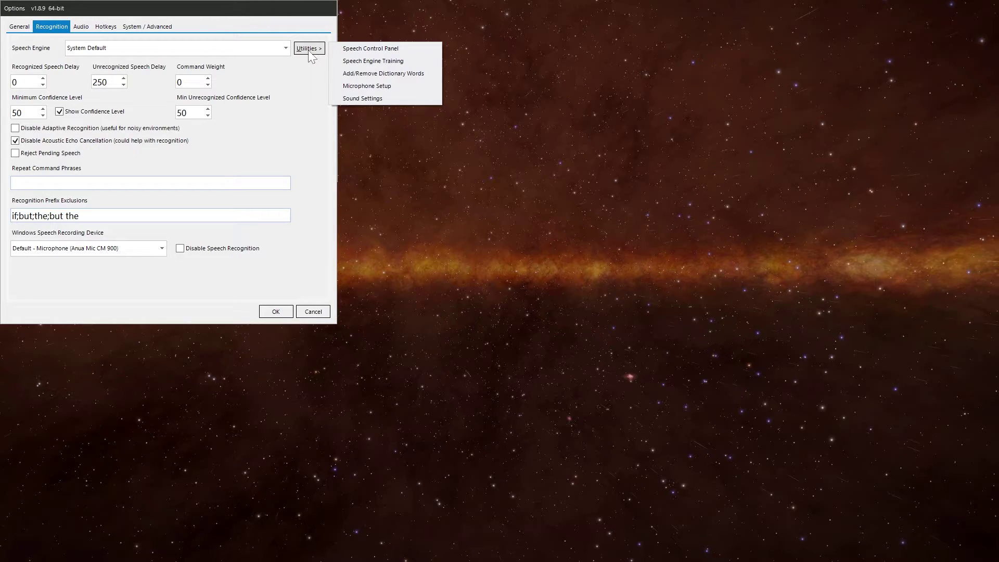
left_click(396, 91)
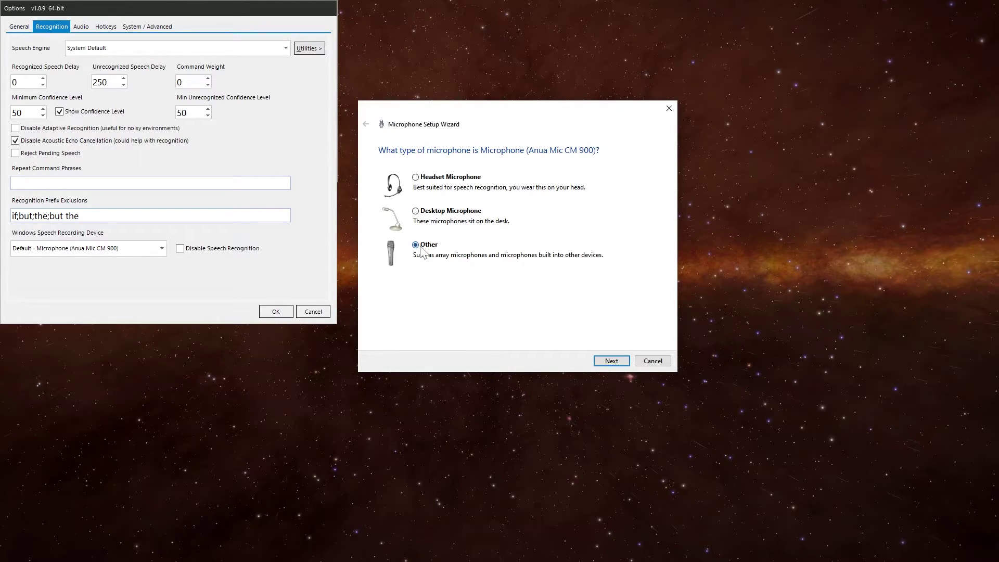
left_click(609, 360)
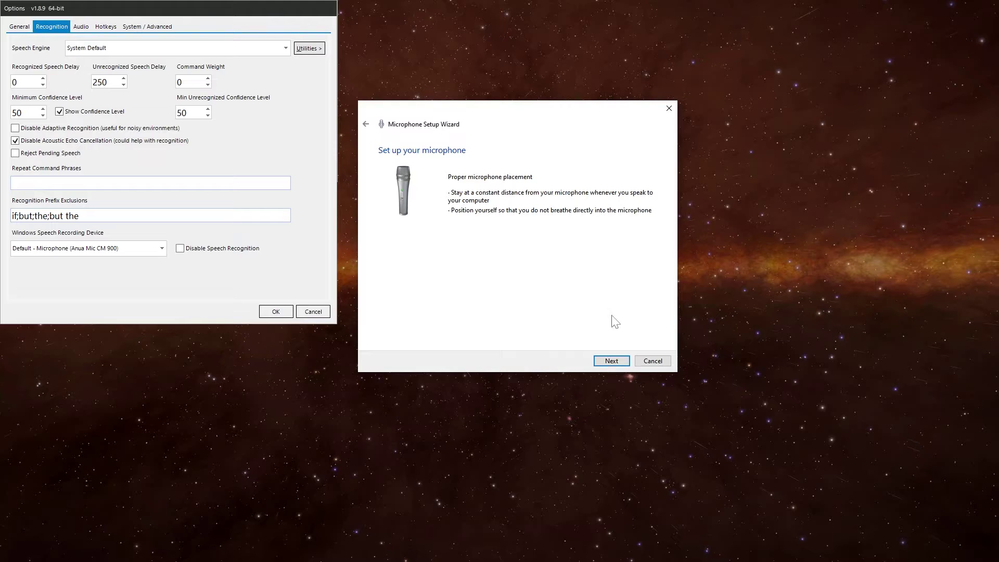
left_click(651, 361)
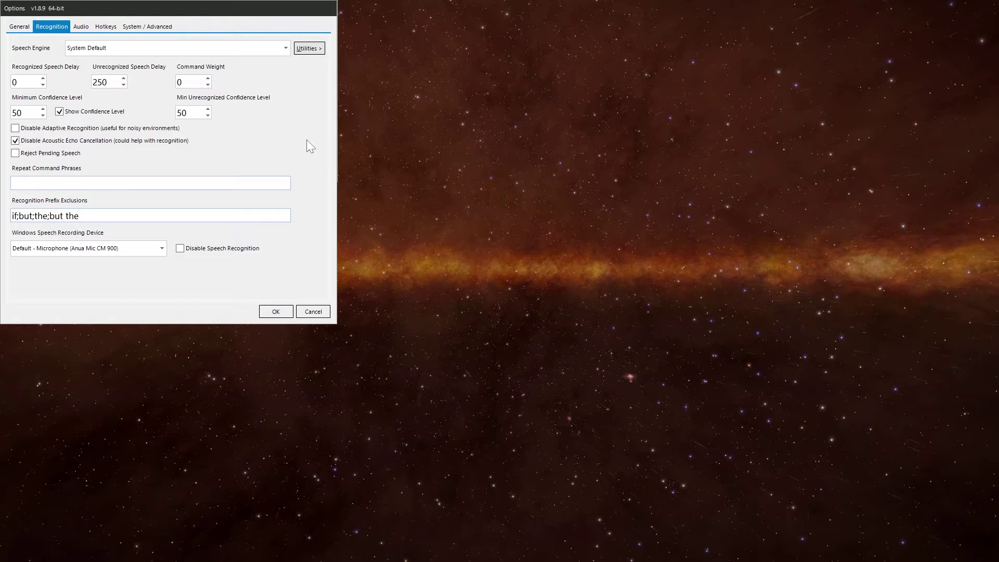
- Preview Speech Engine Training up to its first training text, and cancel the voice training
left_click(309, 49)
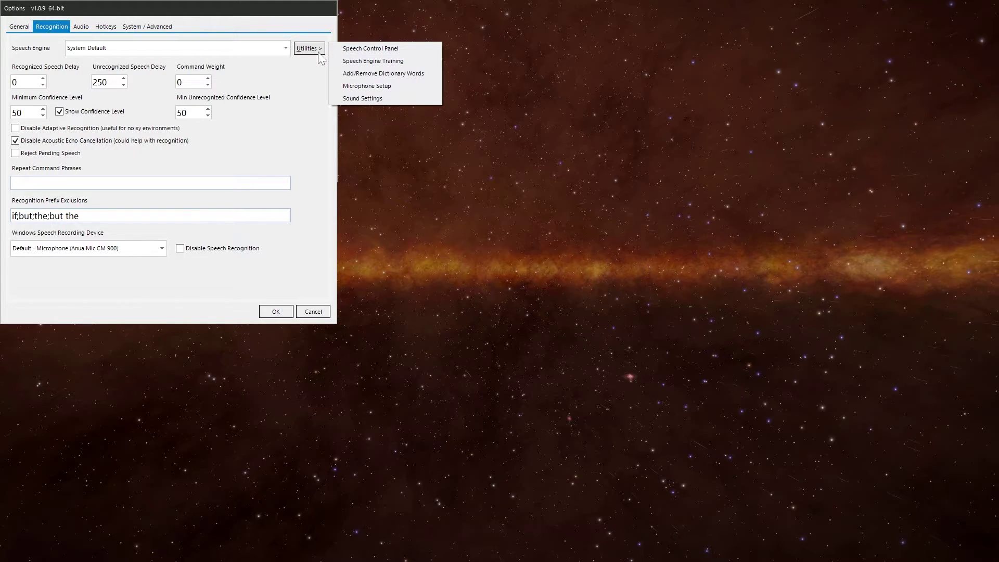
left_click(397, 62)
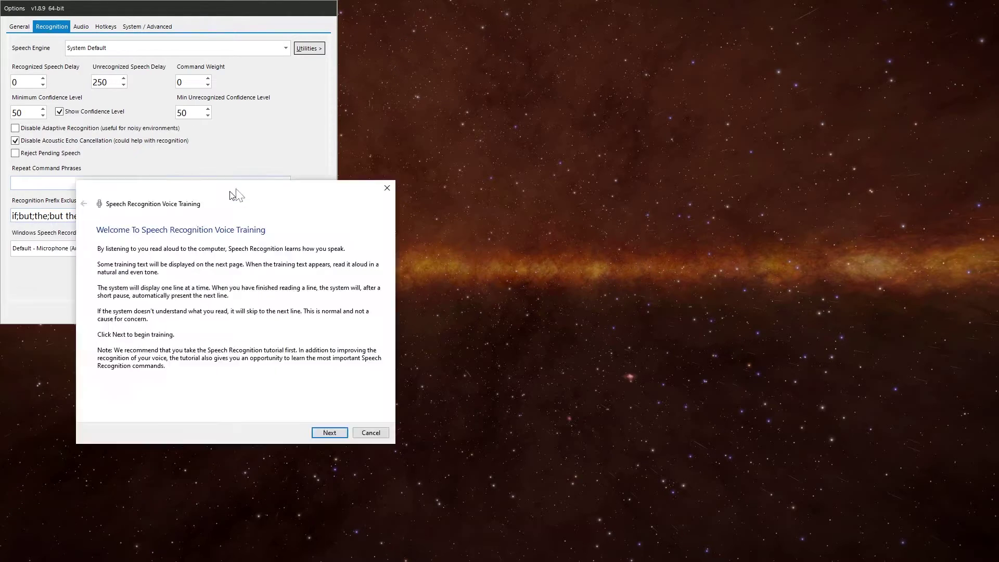
left_click_drag(283, 174, 525, 141)
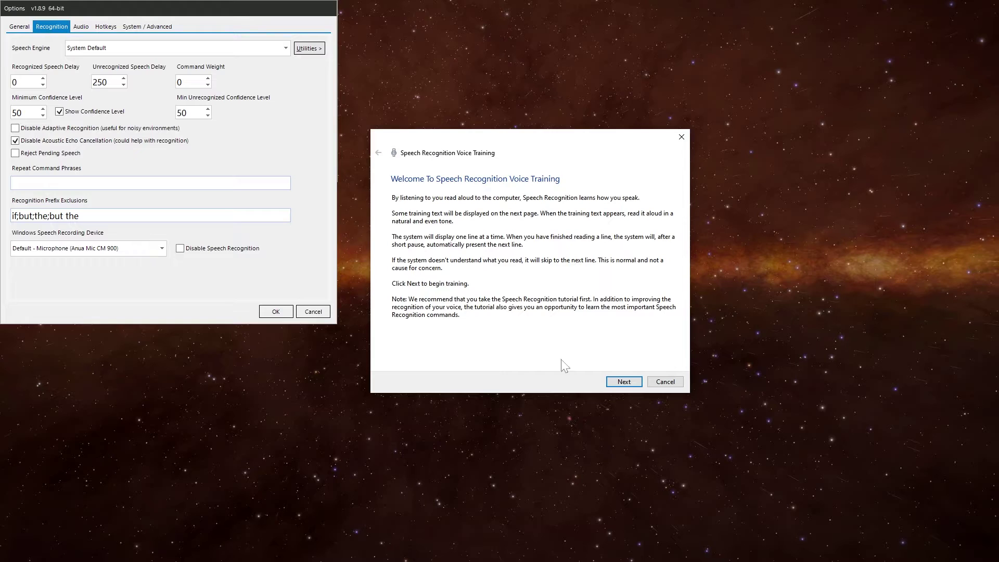
left_click(625, 383)
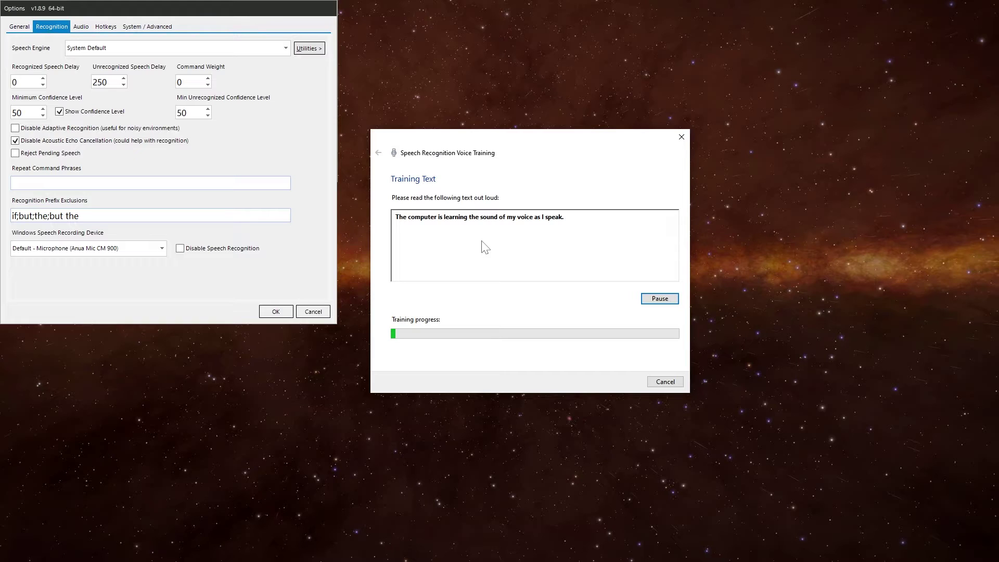
left_click(664, 385)
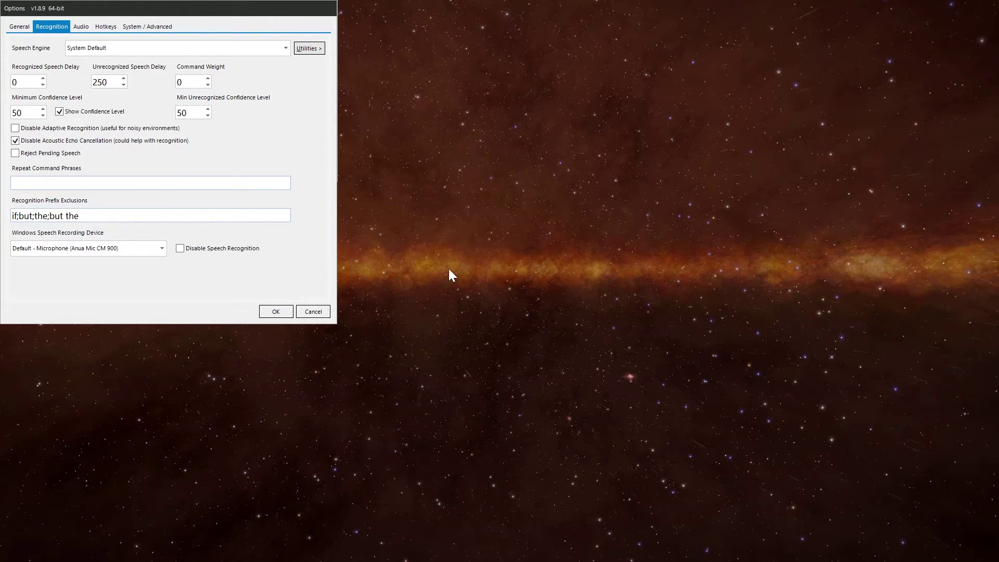
- Try adding the word "Wibble" to the Speech Dictionary up to its pronunciation and capitalisation choices, and cancel the dictionary
left_click(301, 50)
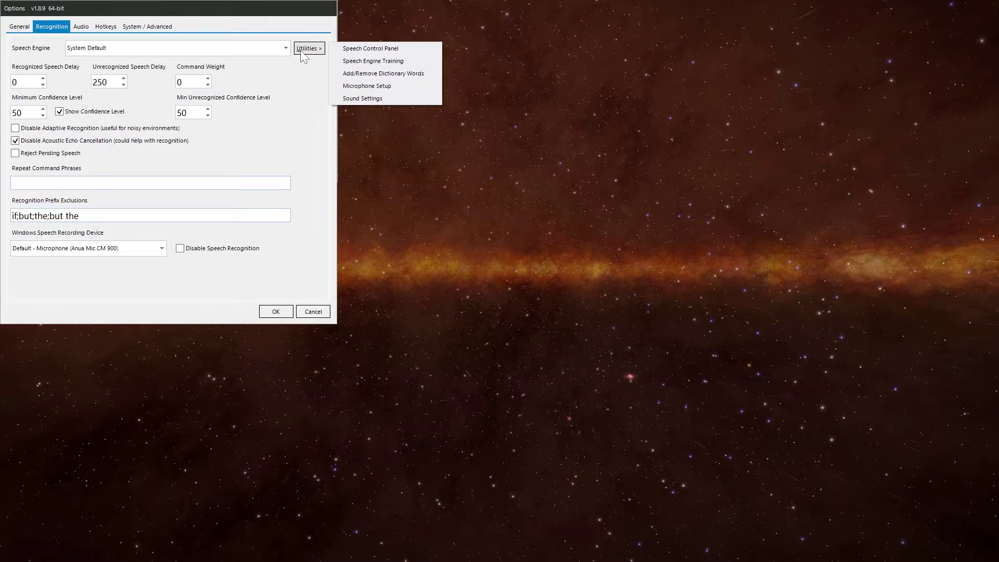
left_click(377, 76)
left_click_drag(294, 290, 566, 217)
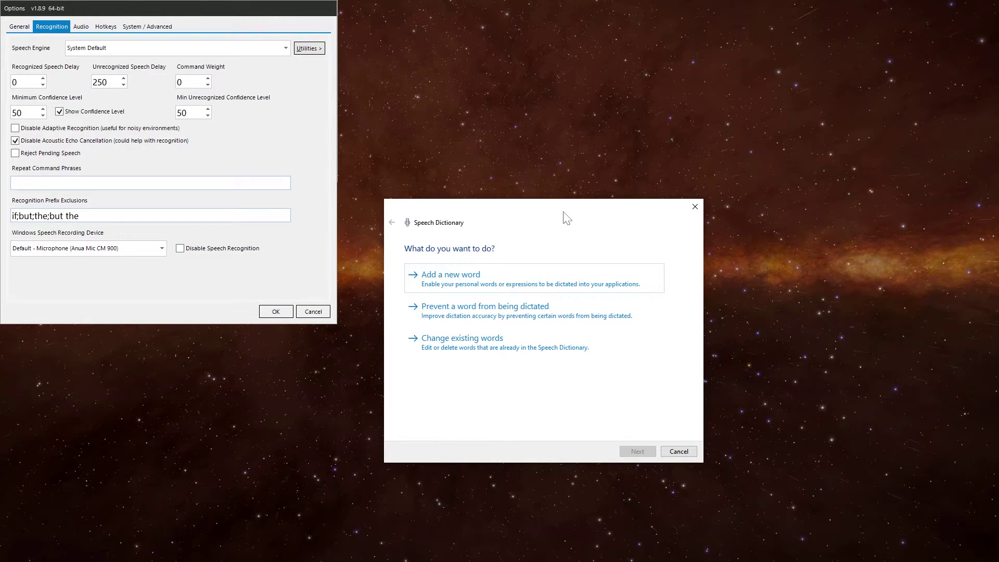
left_click(457, 282)
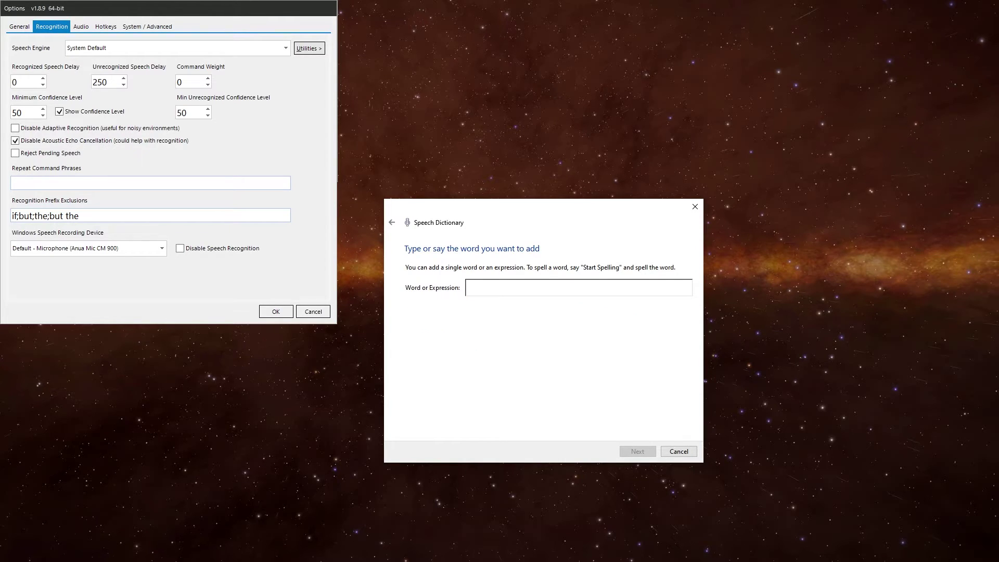
type("Wib")
type("blw")
left_click(636, 452)
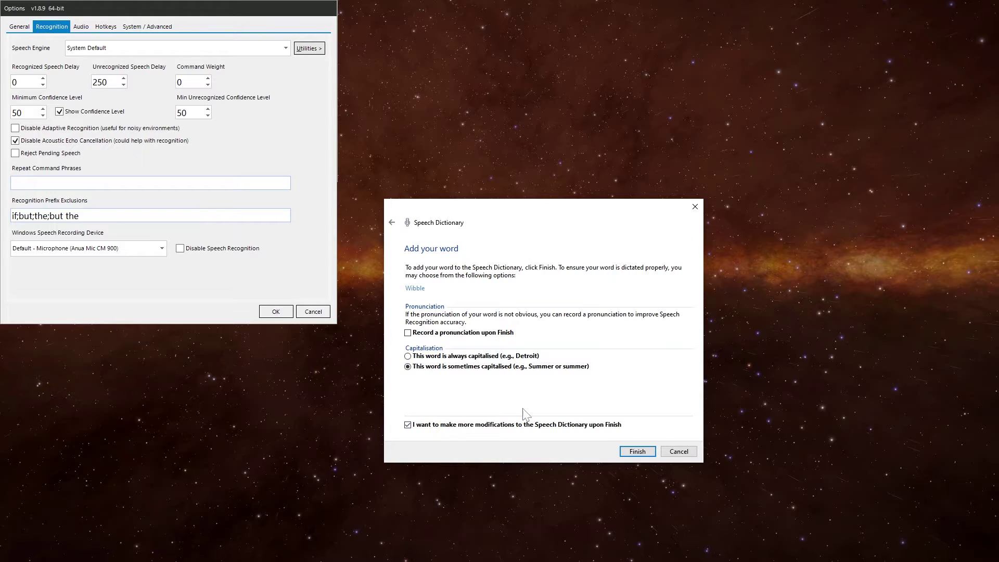
left_click(669, 453)
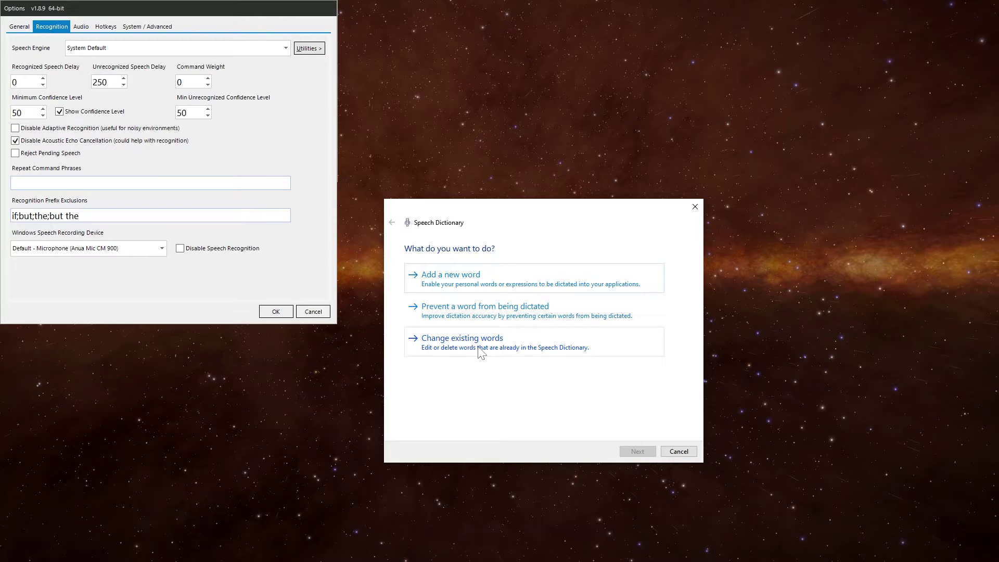
left_click(675, 455)
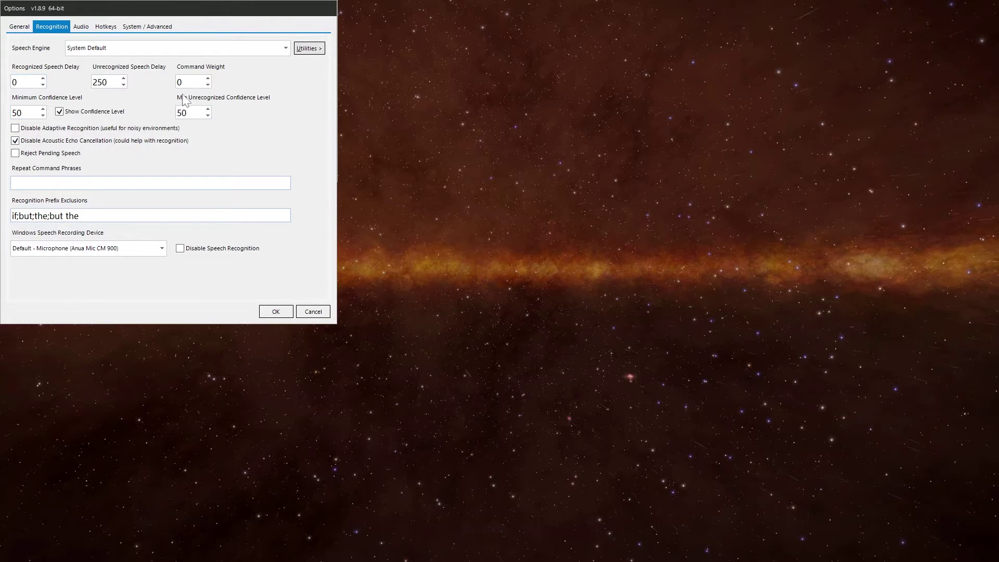
- Examine the Command Weight, Min Unrecognized Confidence Level and Repeat Command Phrases settings in the Recognition options
key("Tab")
left_click(190, 81)
left_click(191, 113)
mouse_move(60, 133)
left_click(73, 183)
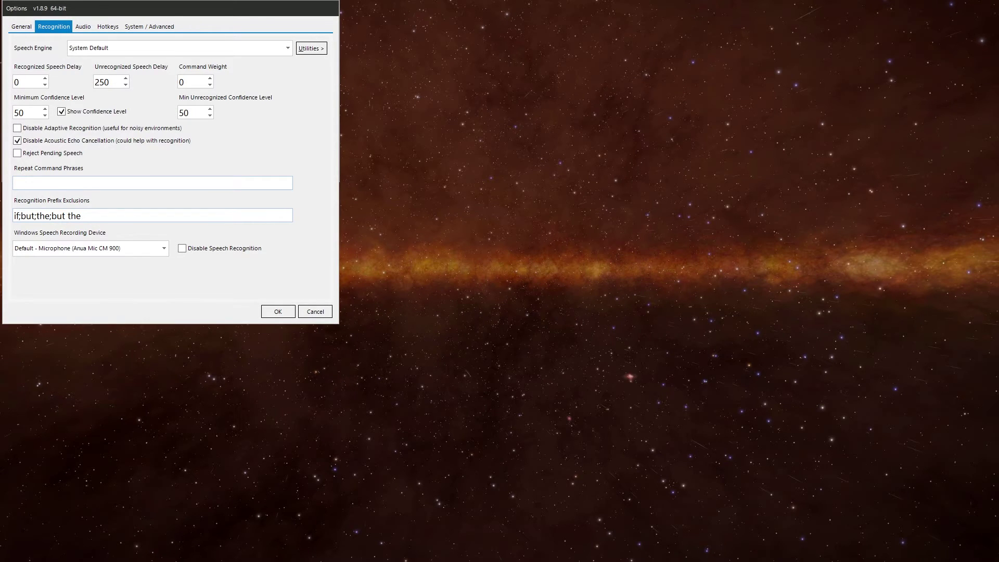
- Examine the Audio options for output type, playback and text-to-speech device overrides, and audio cache size
left_click(79, 29)
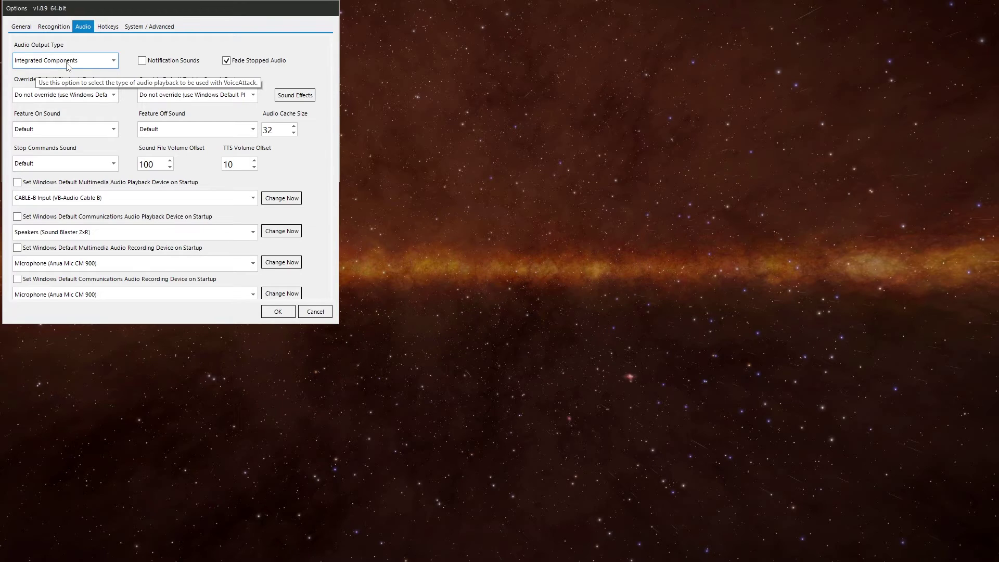
left_click(114, 60)
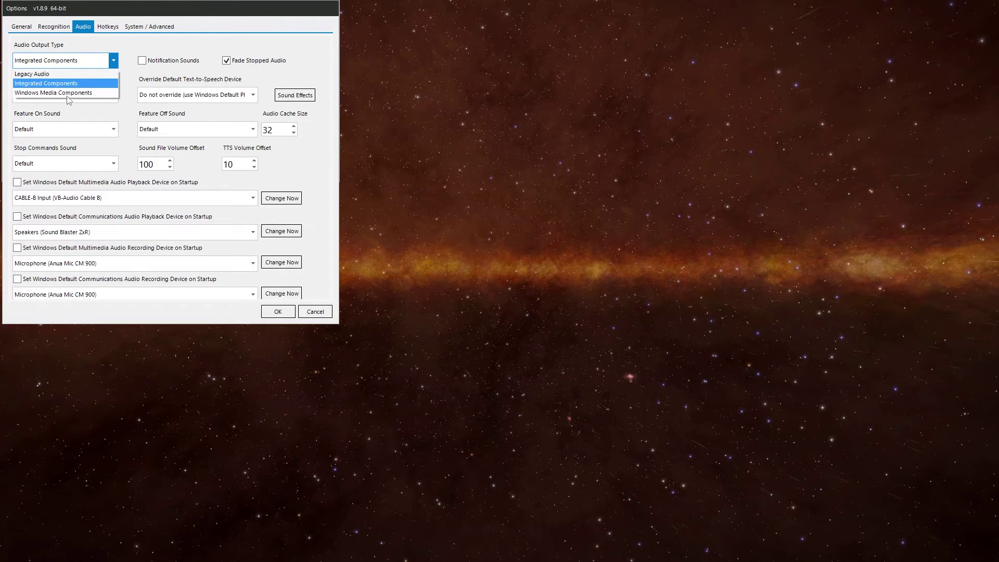
left_click(136, 66)
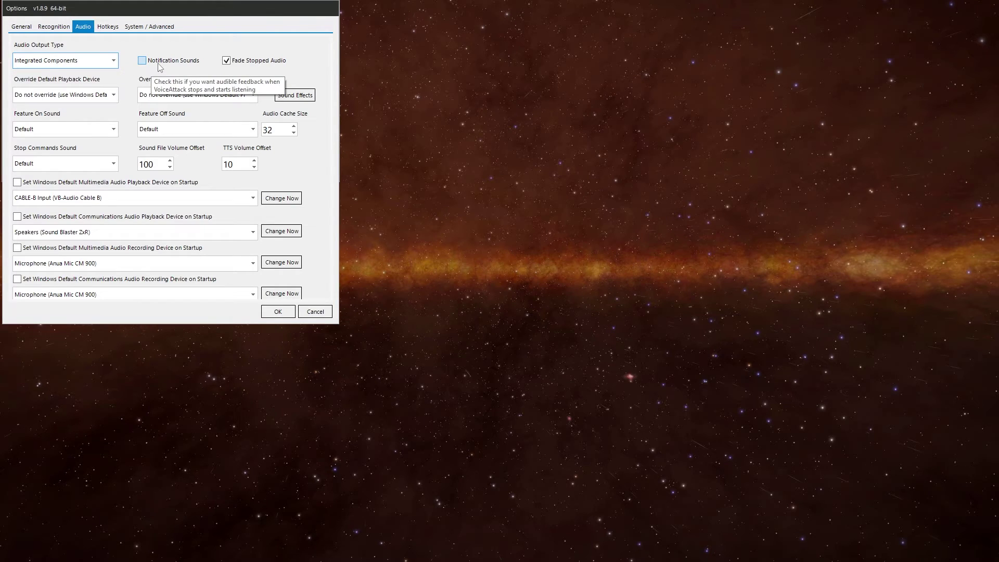
left_click(114, 95)
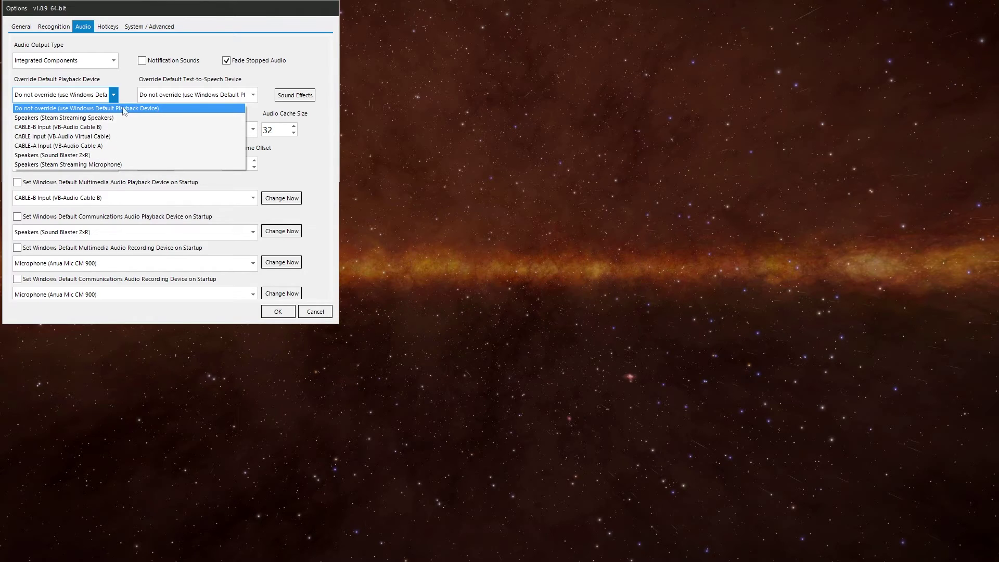
left_click(125, 84)
left_click(252, 96)
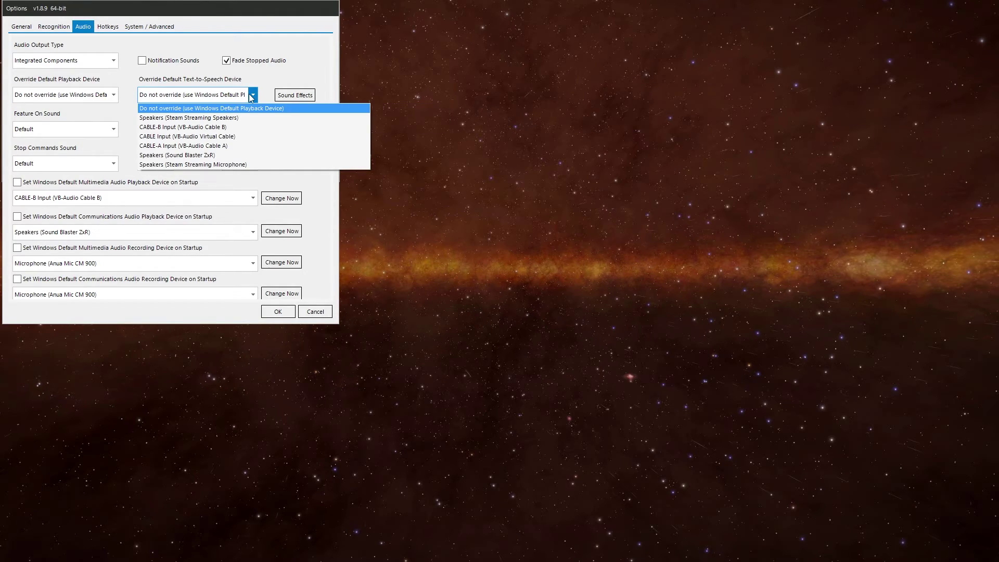
left_click(281, 83)
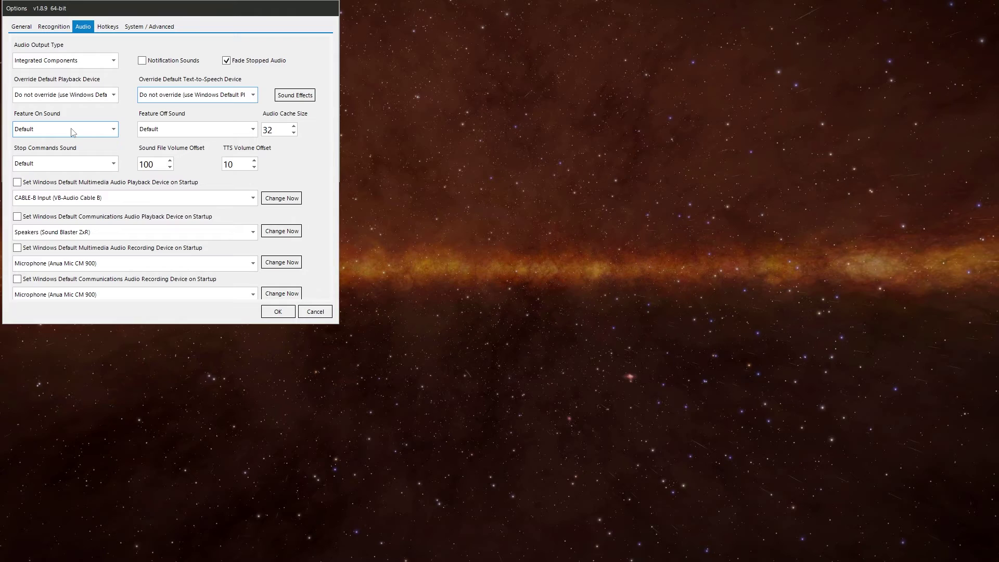
left_click(283, 128)
- Choose CABLE-A Input (VB-Audio Cable A) as the startup multimedia playback device, and decline changing the Windows default immediately
left_click(252, 198)
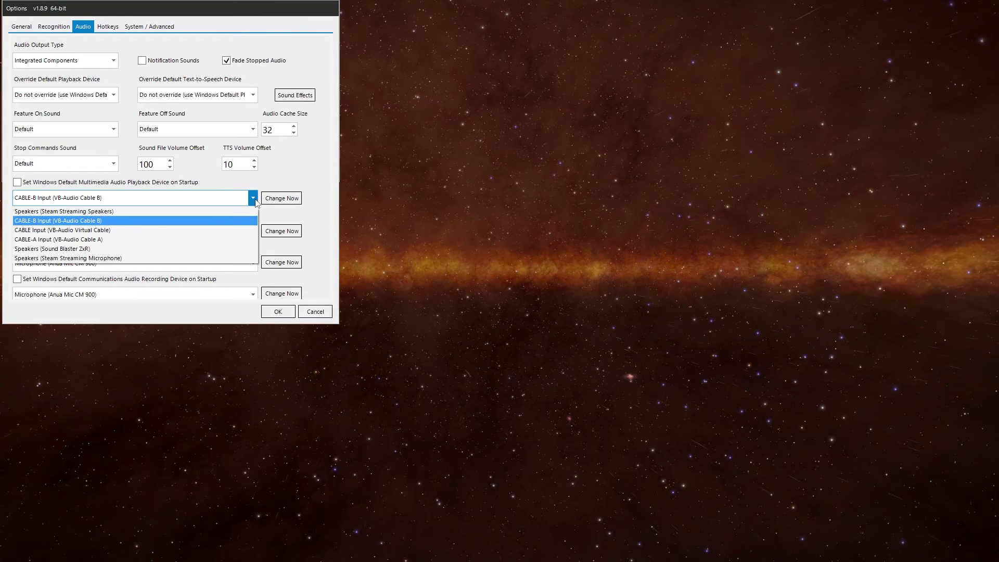
left_click(92, 239)
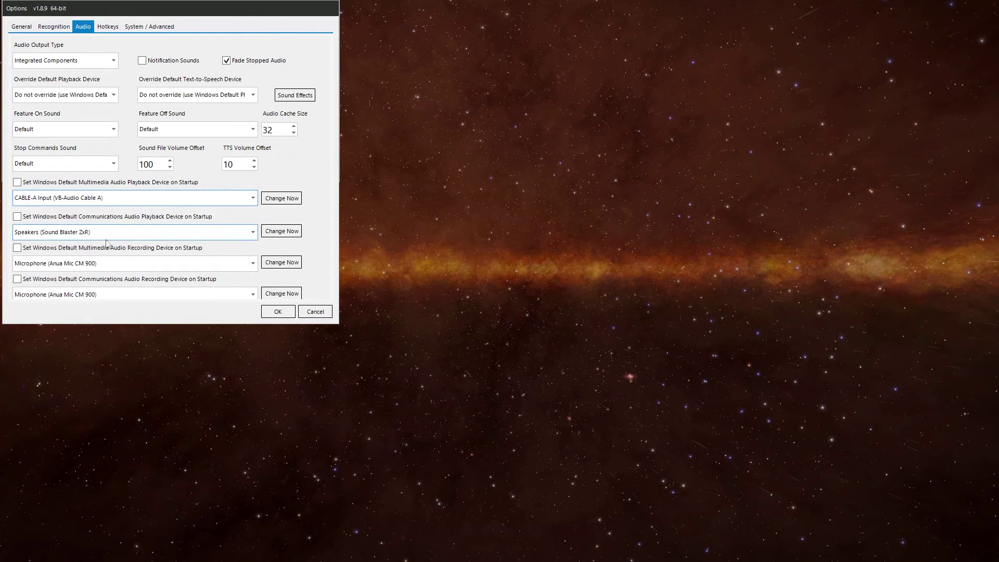
left_click(281, 198)
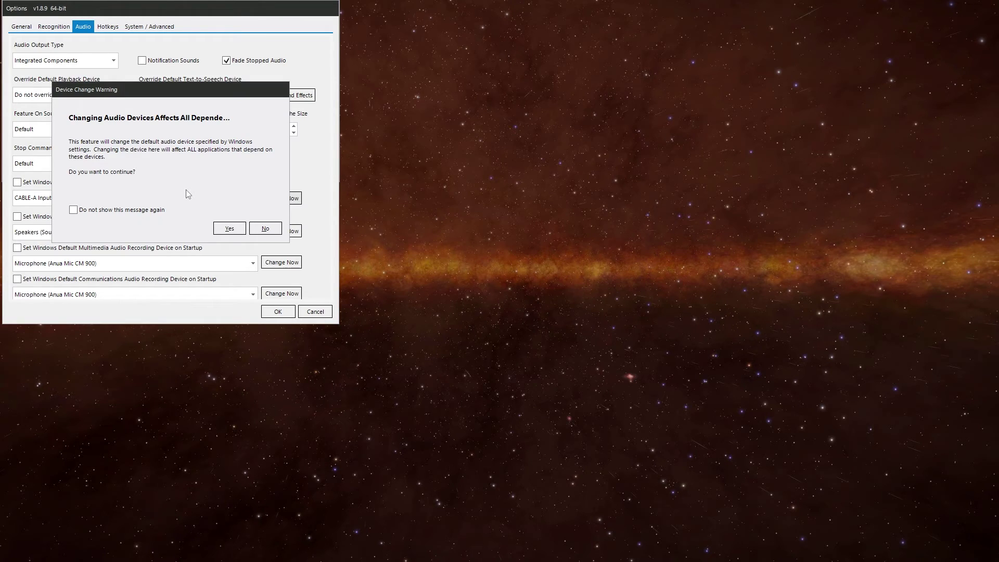
left_click(255, 228)
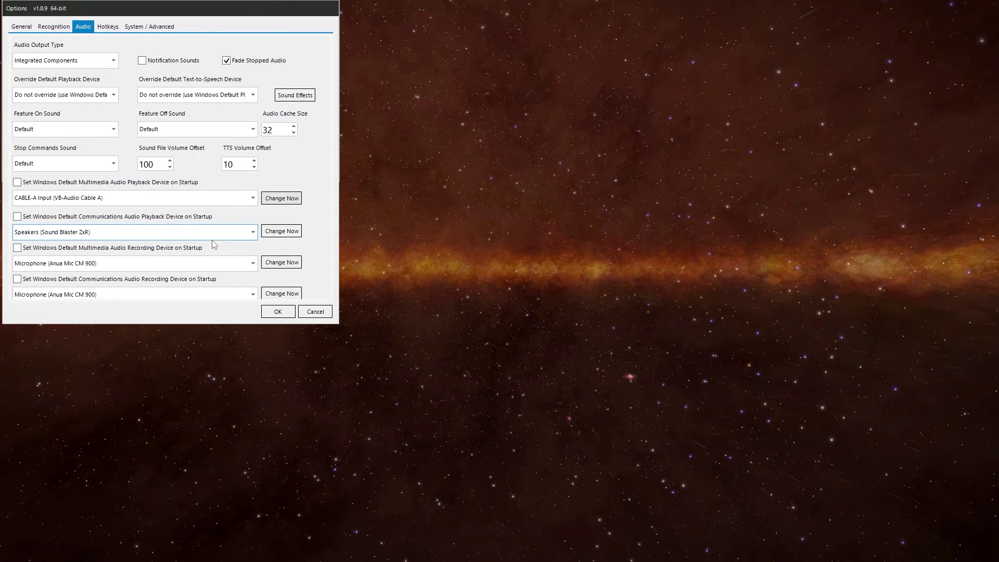
- Try an Echo effect in the sound effect set "My new set" with IVONA 2 Amy as preview voice, and cancel the edit
left_click(304, 97)
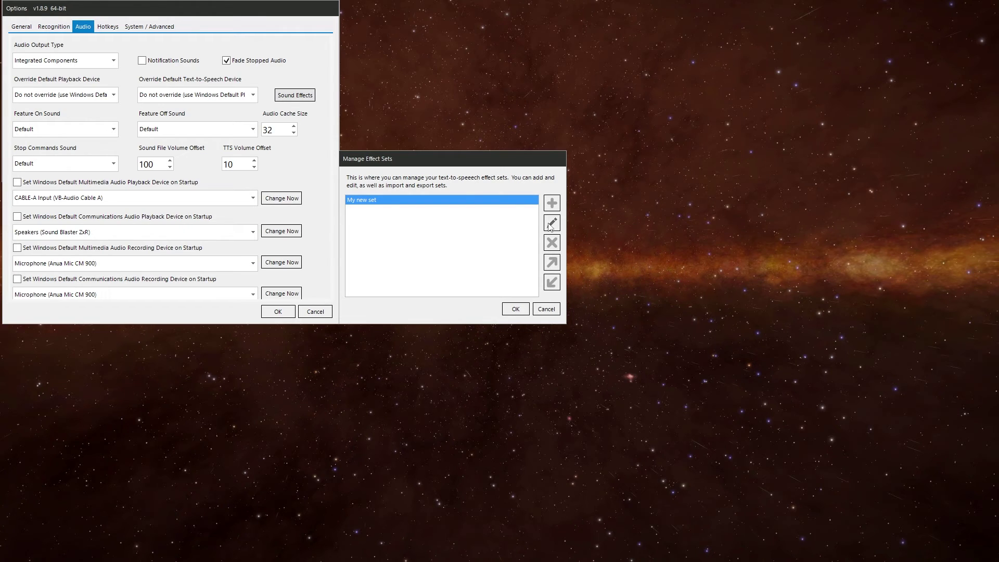
left_click(550, 223)
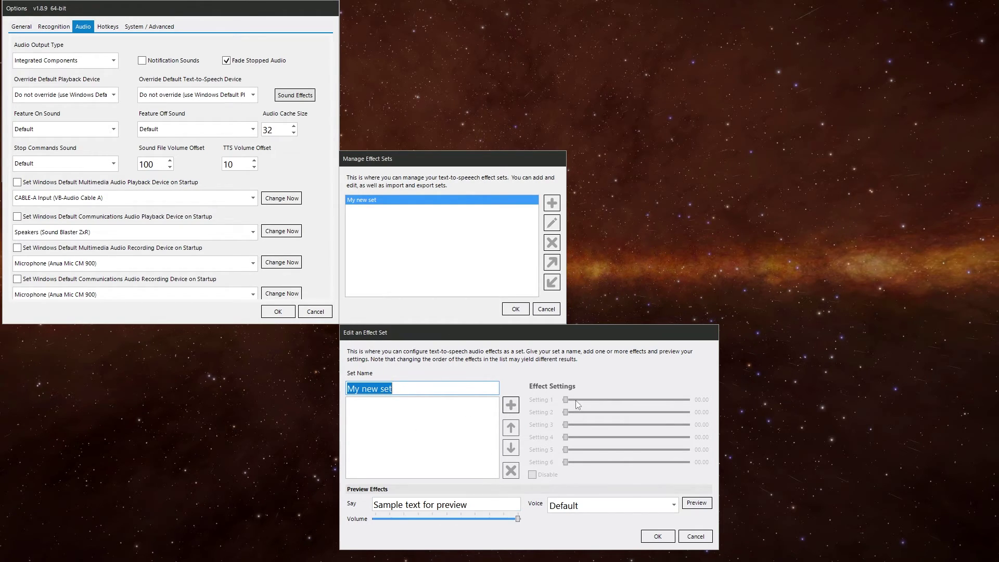
left_click(508, 406)
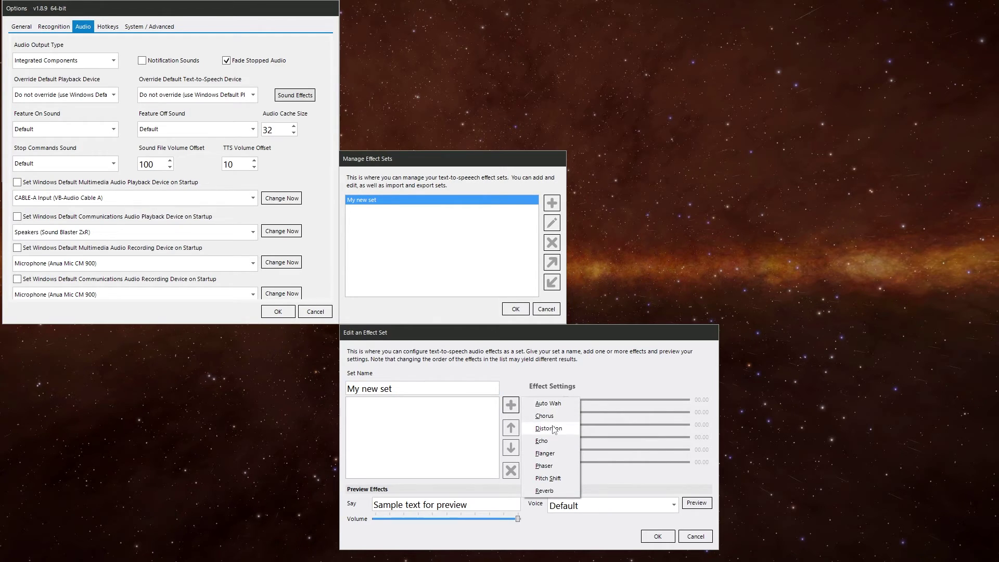
left_click(552, 442)
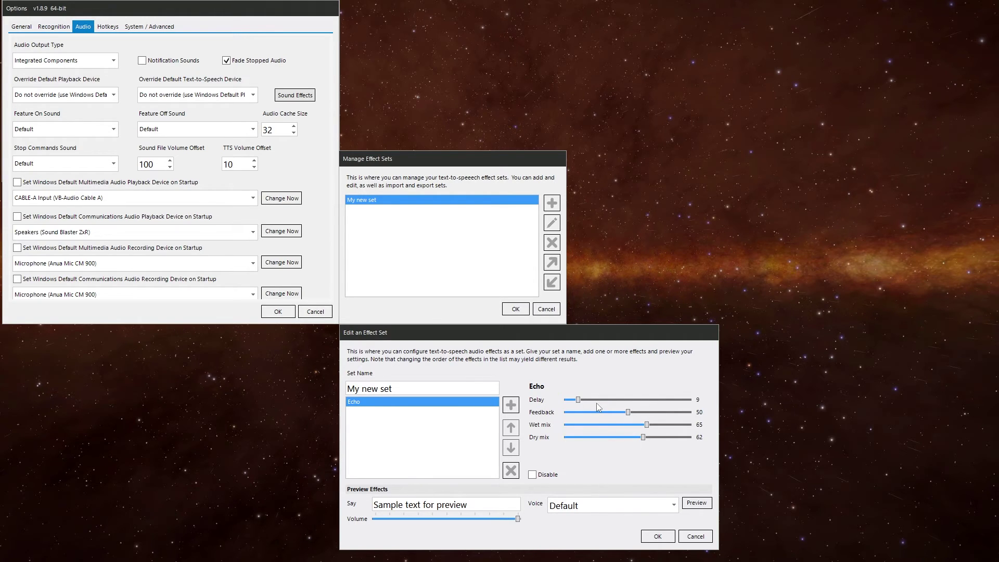
left_click(675, 505)
left_click(597, 533)
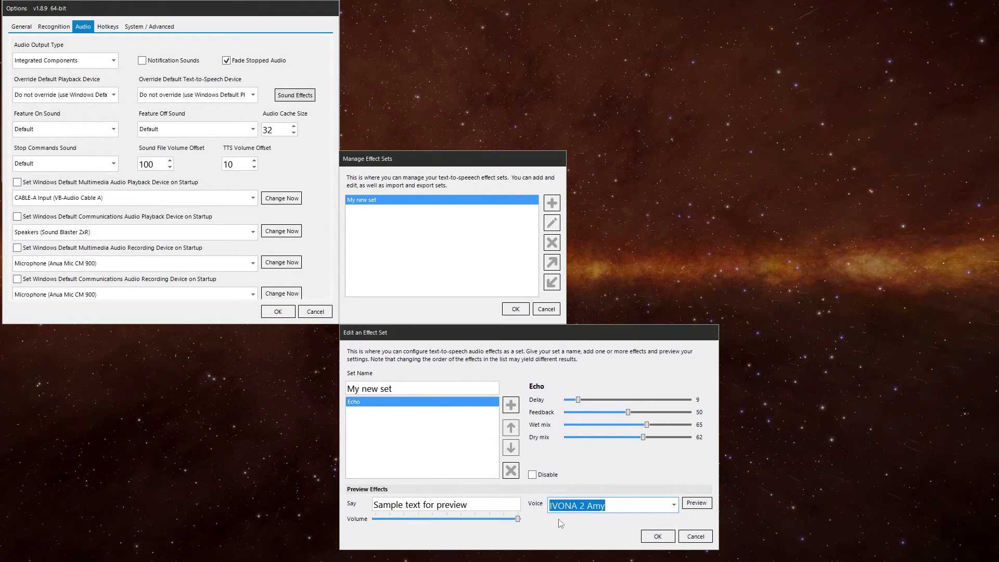
left_click(689, 541)
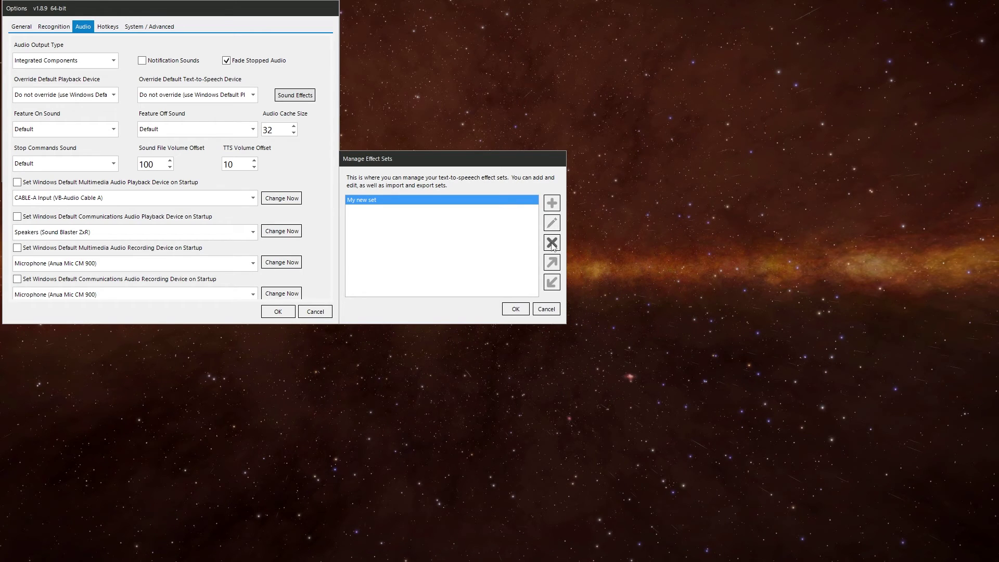
- Delete "My new set" from the effect sets, and cancel out of managing effect sets
left_click(552, 243)
left_click(487, 317)
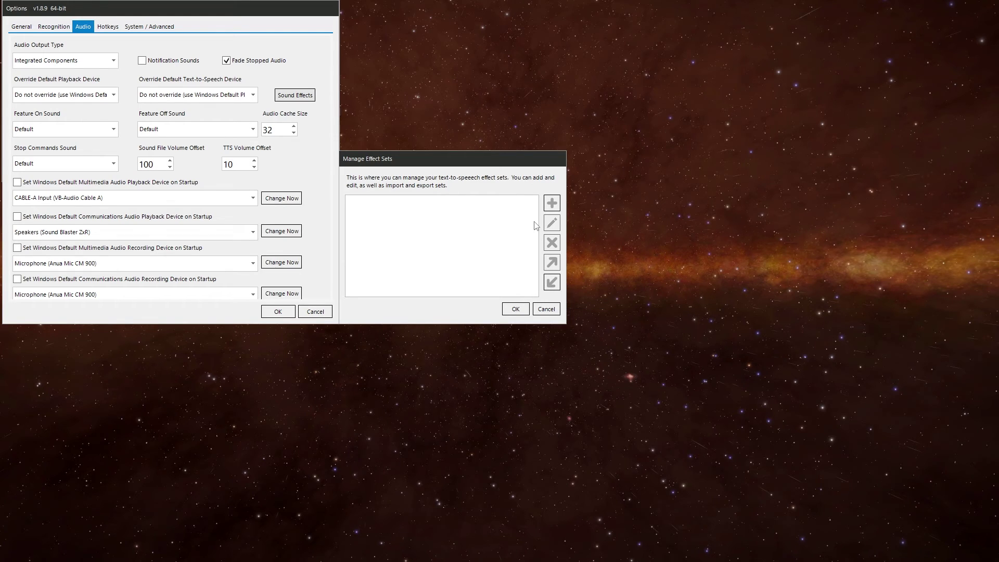
left_click(545, 309)
- Review the Recognition, General, Hotkeys and System / Advanced options, and close the options
key("ctrl+shift+Tab")
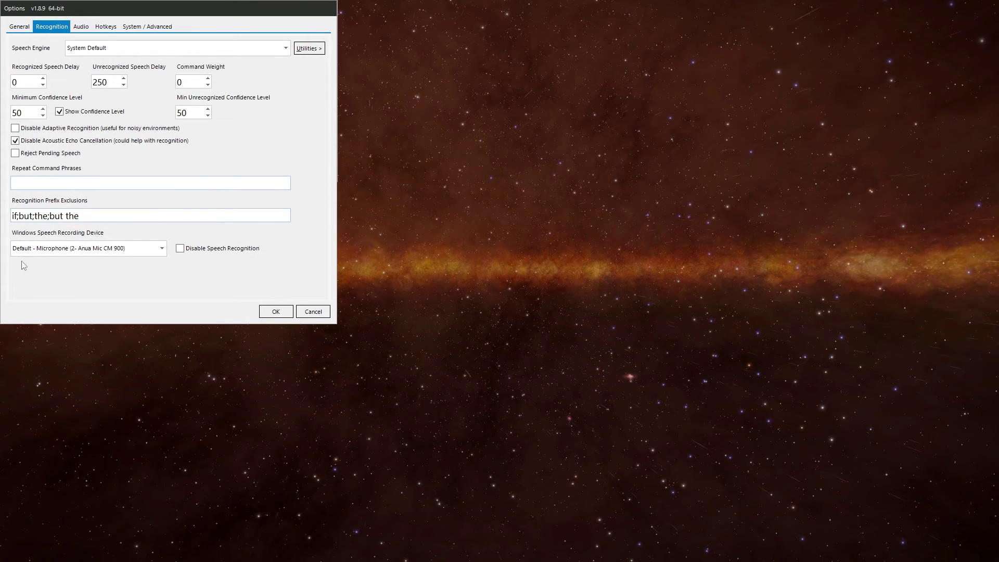
left_click(22, 27)
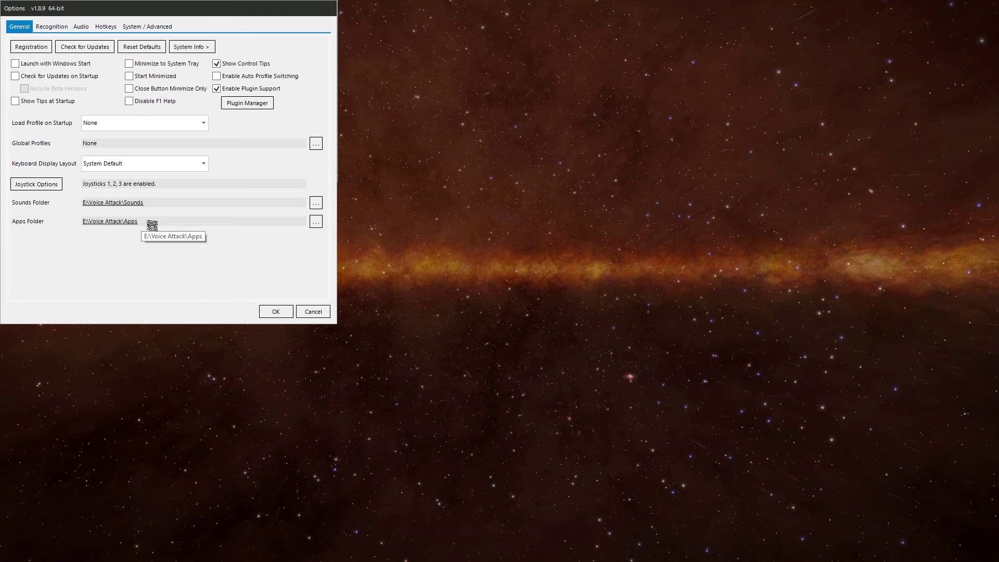
left_click(105, 26)
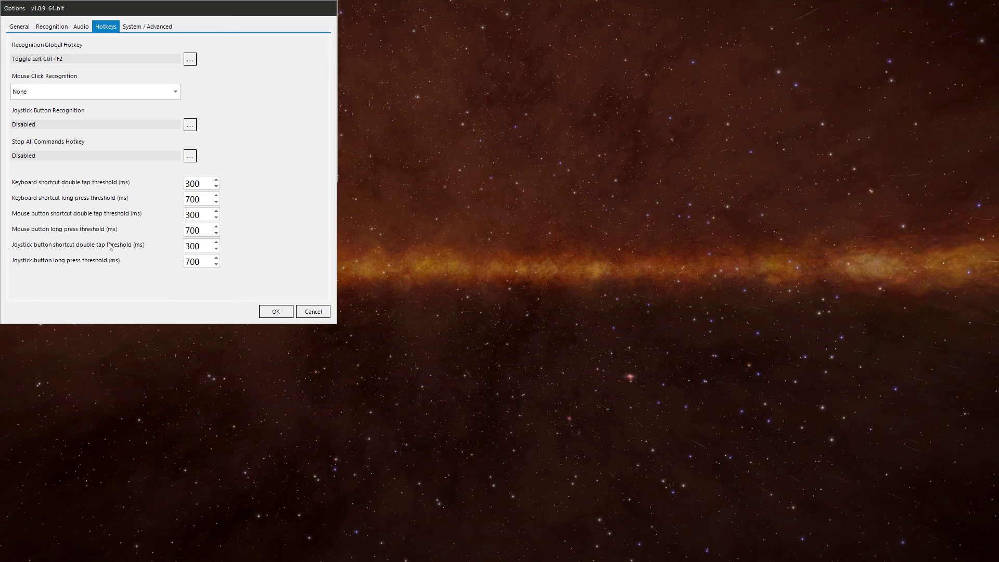
left_click(138, 32)
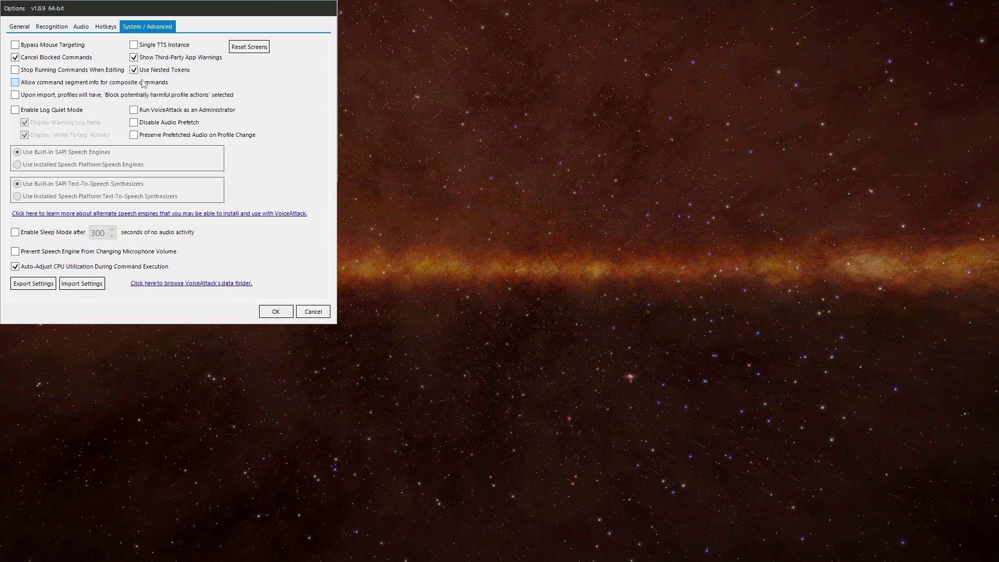
key("Return")
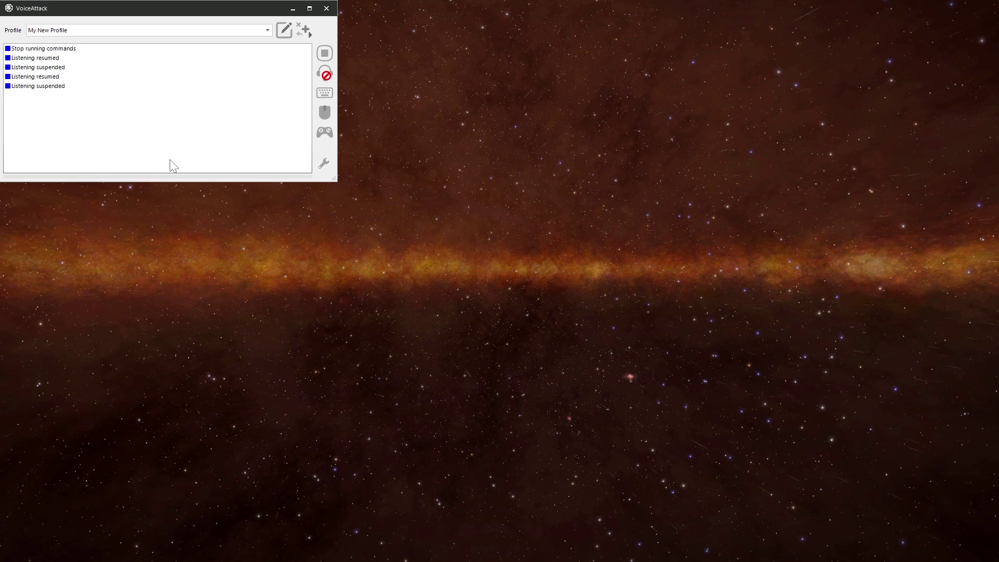